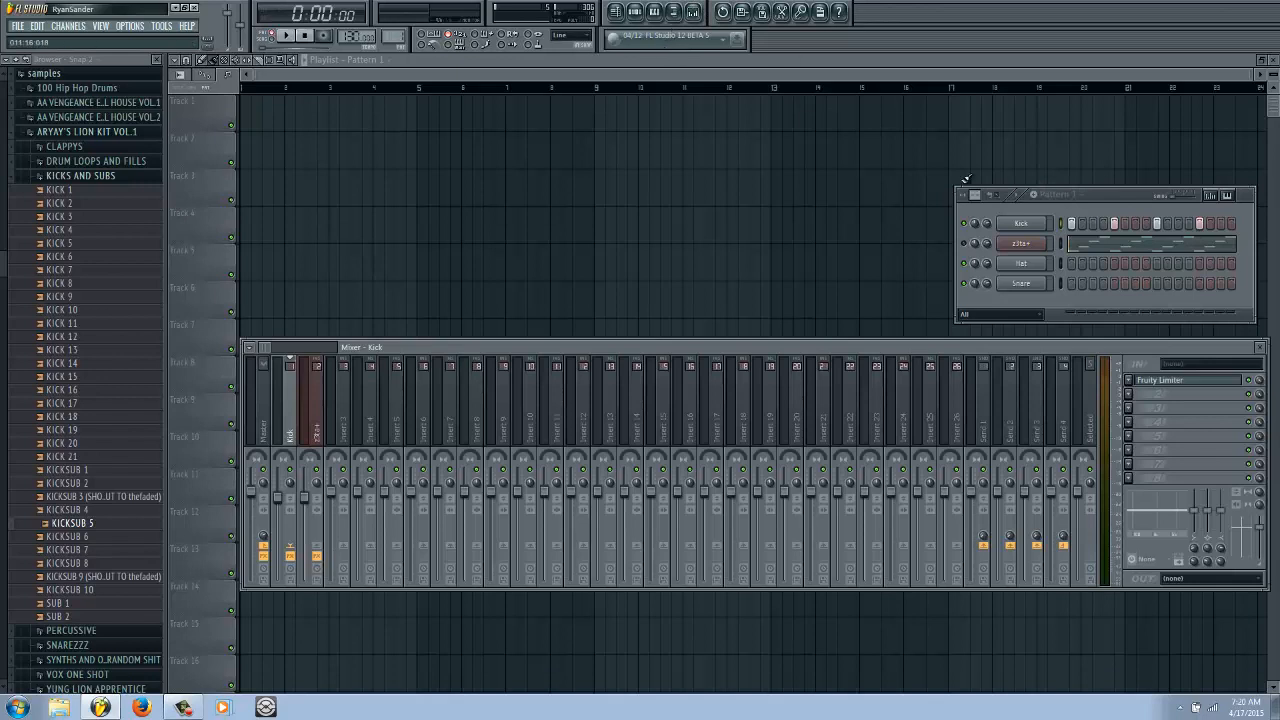
Open the Fruity Limiter on the Kick mixer track and place its window clear above the mixer
click(1187, 389)
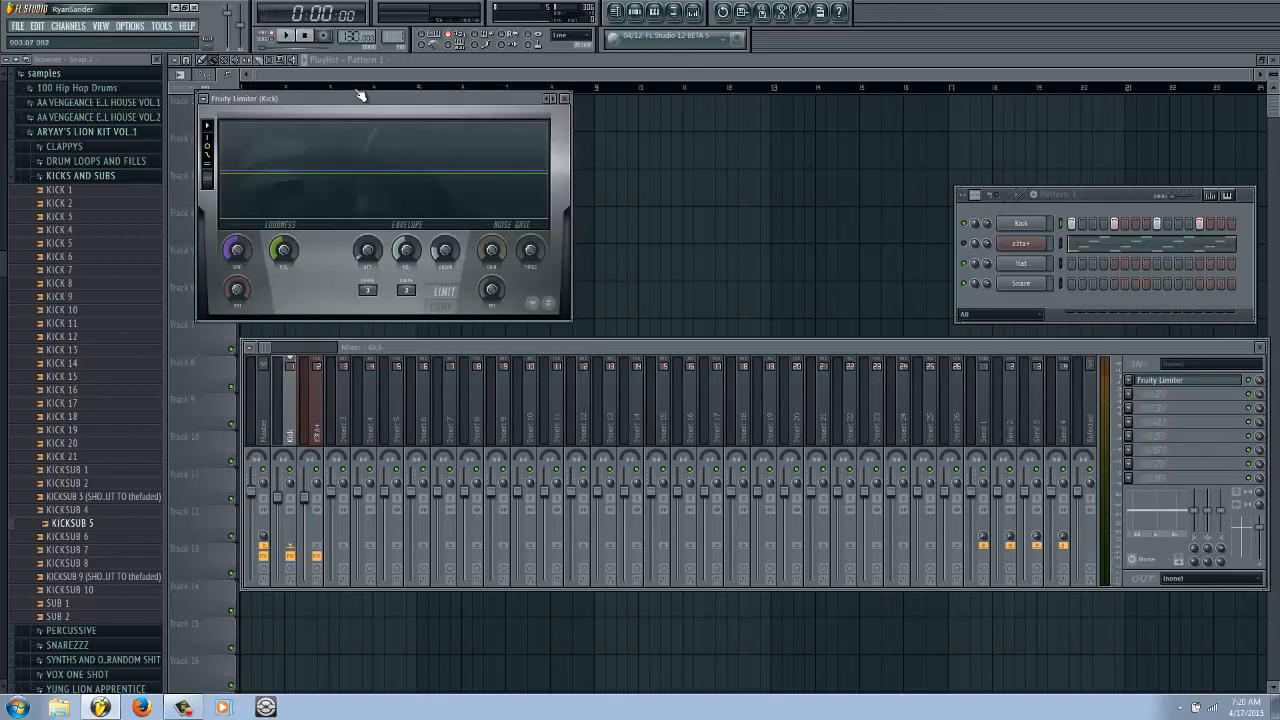
drag(349, 100, 480, 101)
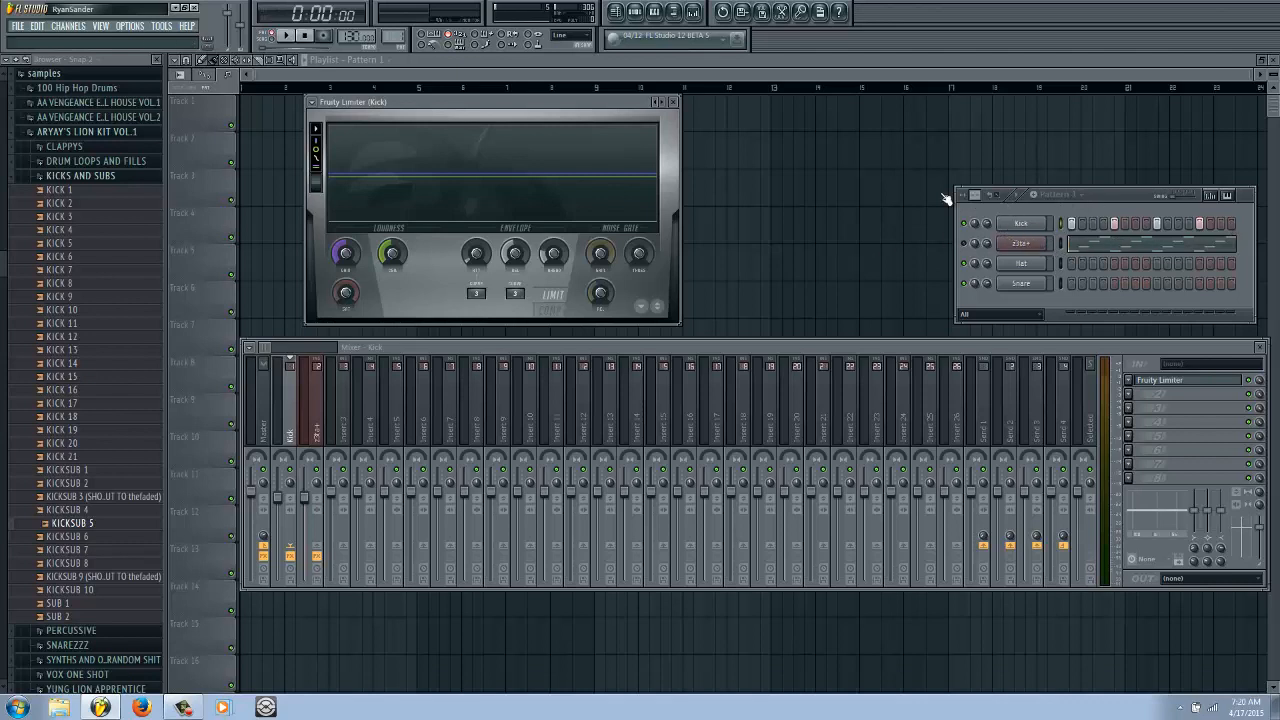
click(288, 440)
Try out the limiter's ceiling and saturation threshold, returning the saturation threshold to 0.0 dB
drag(354, 270, 377, 289)
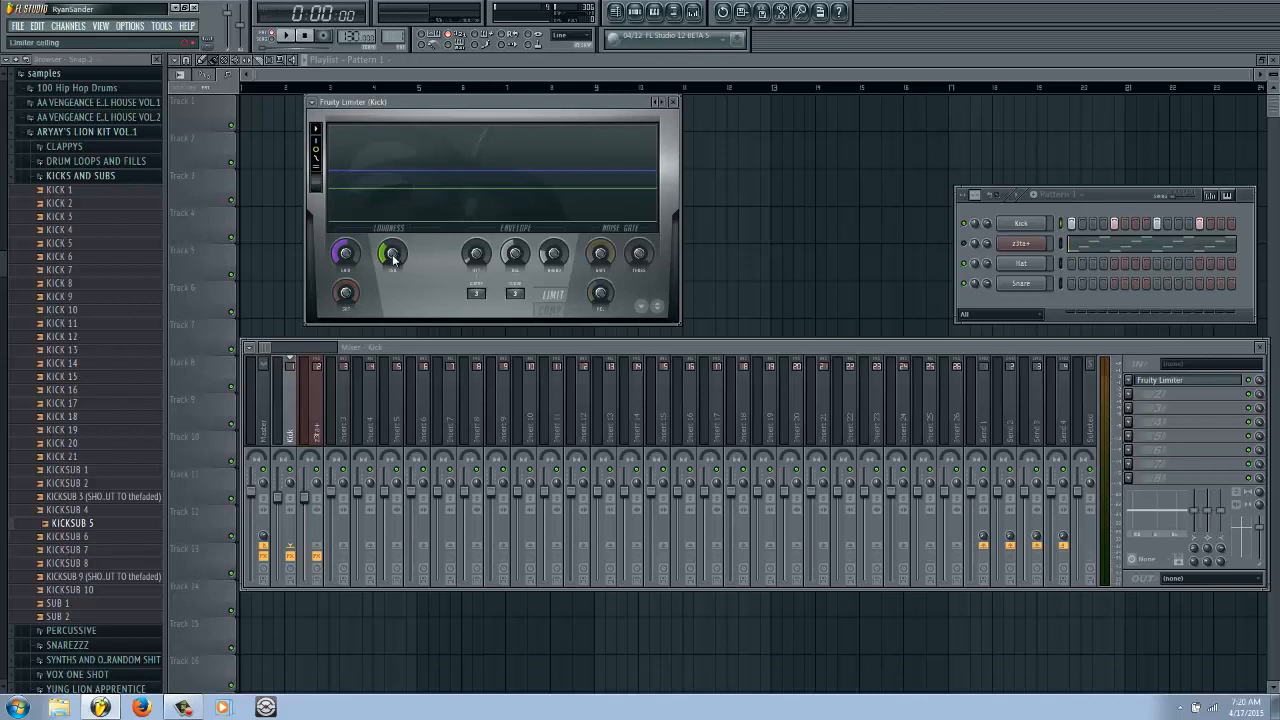
drag(345, 292, 333, 388)
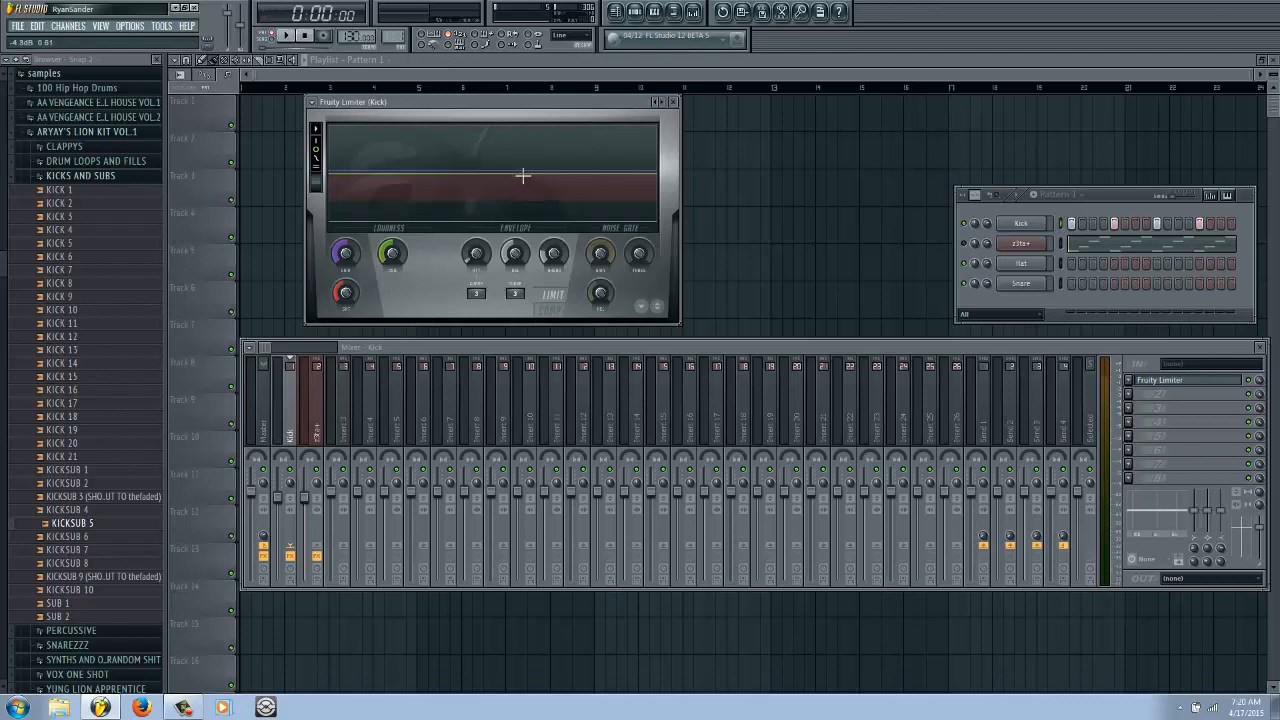
drag(345, 294, 357, 213)
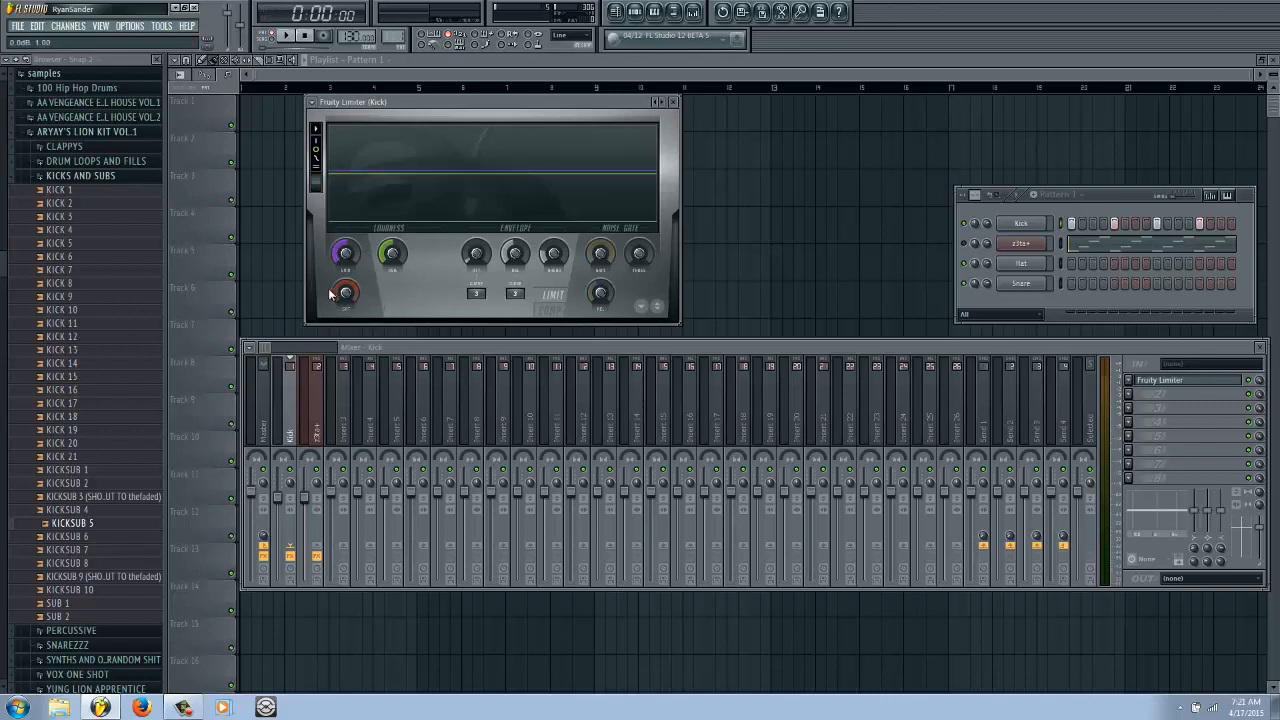
Try out the limiter's attack curve setting
drag(432, 101, 426, 96)
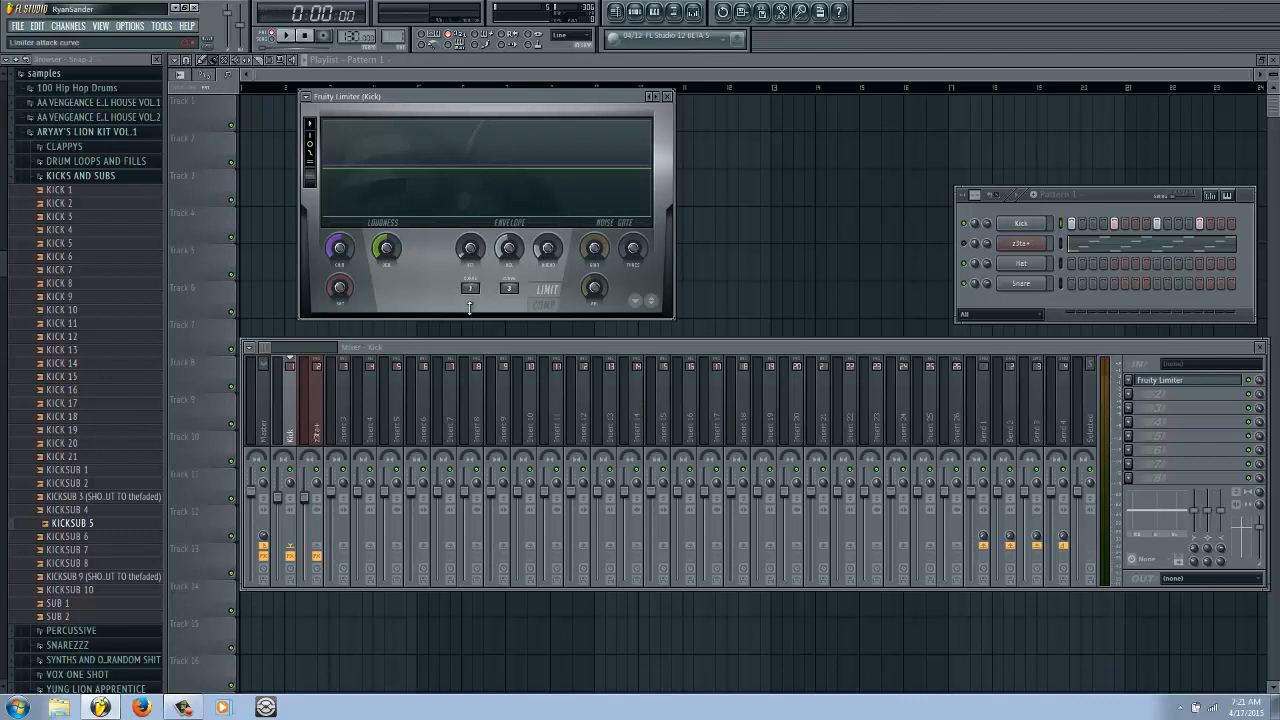
scroll(505, 300, down, 1)
drag(468, 290, 473, 222)
click(307, 101)
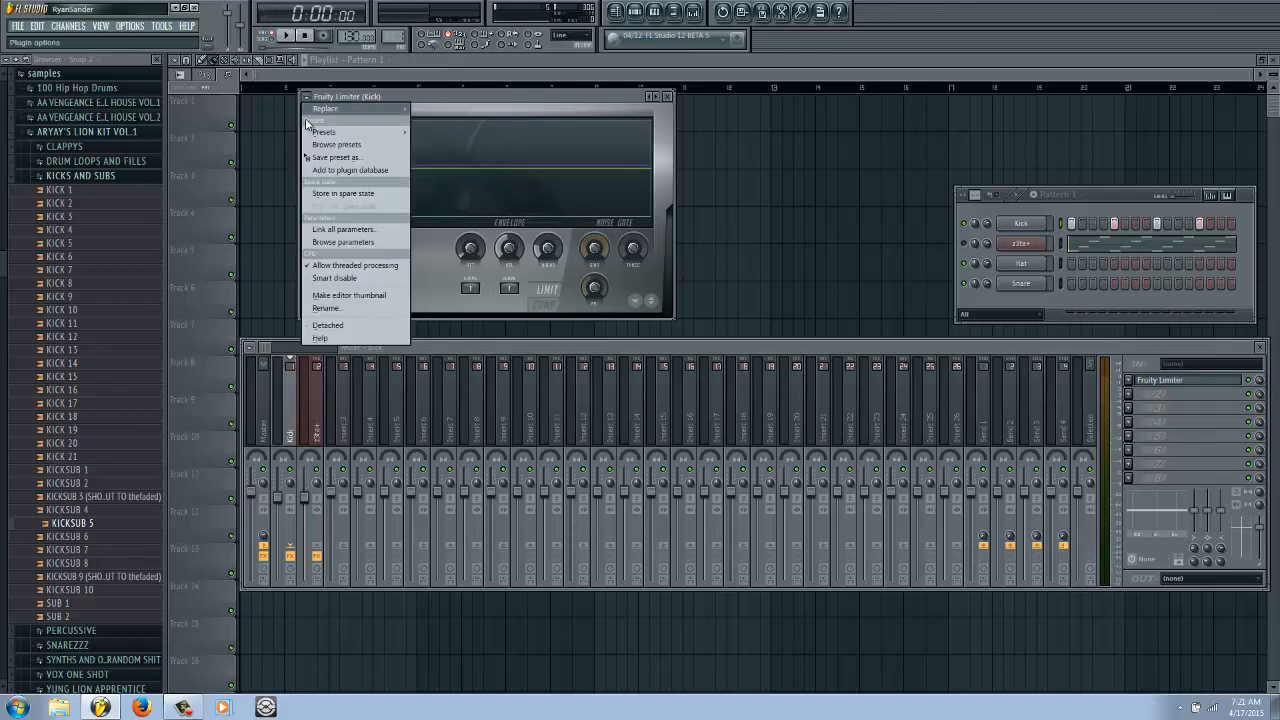
mouse_move(306, 109)
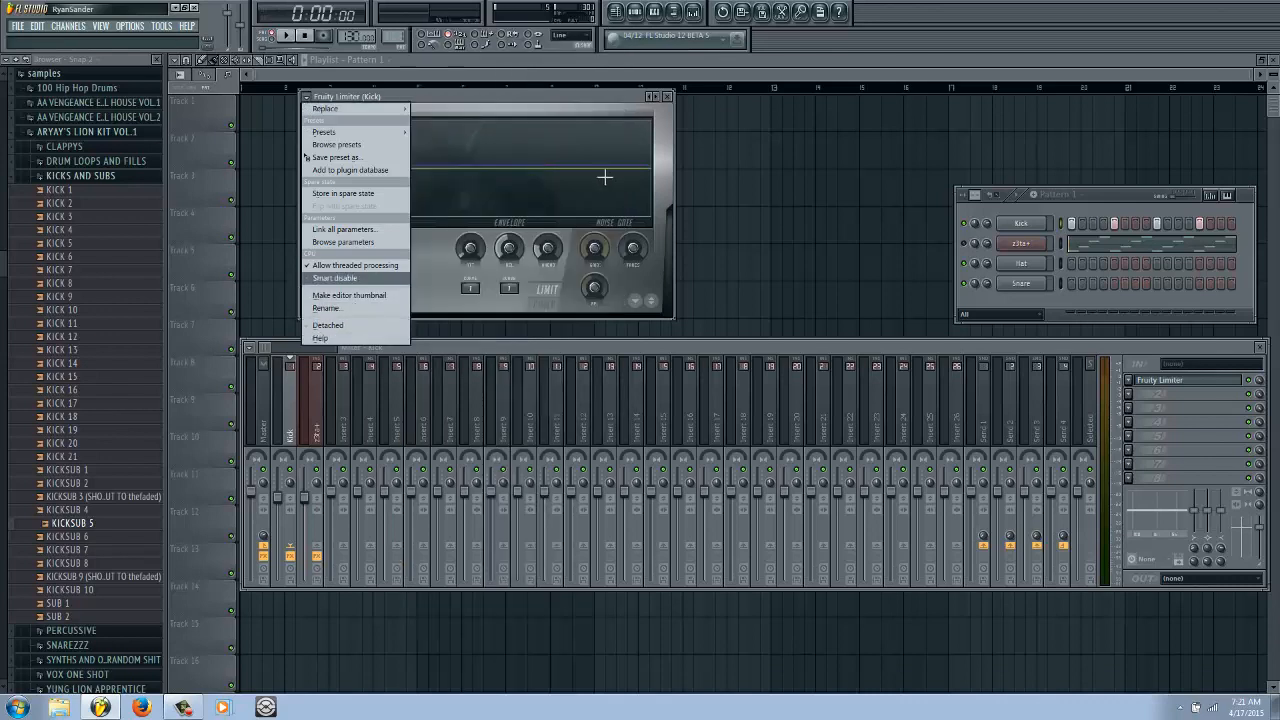
click(515, 100)
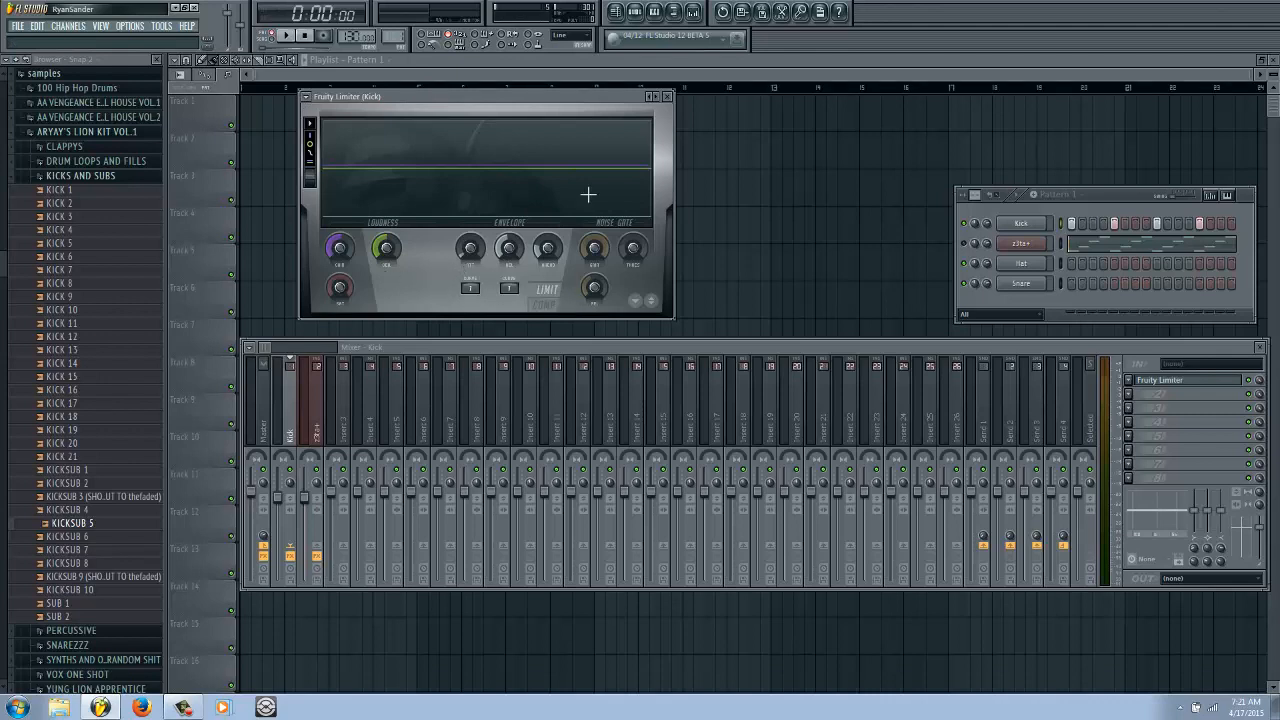
drag(555, 95, 561, 95)
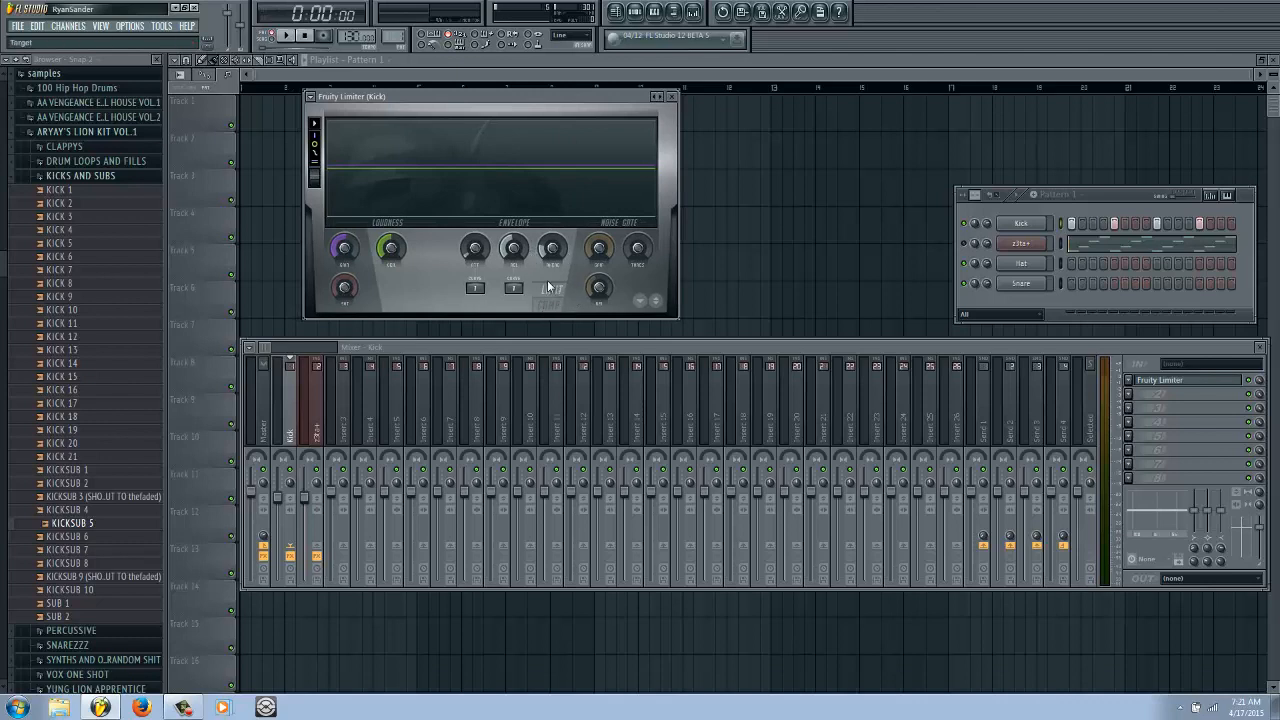
Try out the limiter's envelope controls, varying the release and the neighbouring knob and restoring them
drag(551, 252, 549, 244)
mouse_move(512, 253)
mouse_down()
mouse_move(512, 239)
mouse_move(512, 254)
mouse_up()
mouse_move(548, 250)
mouse_down()
mouse_move(532, 191)
mouse_move(549, 271)
mouse_up()
click(512, 250)
drag(553, 248, 557, 348)
drag(556, 400, 552, 248)
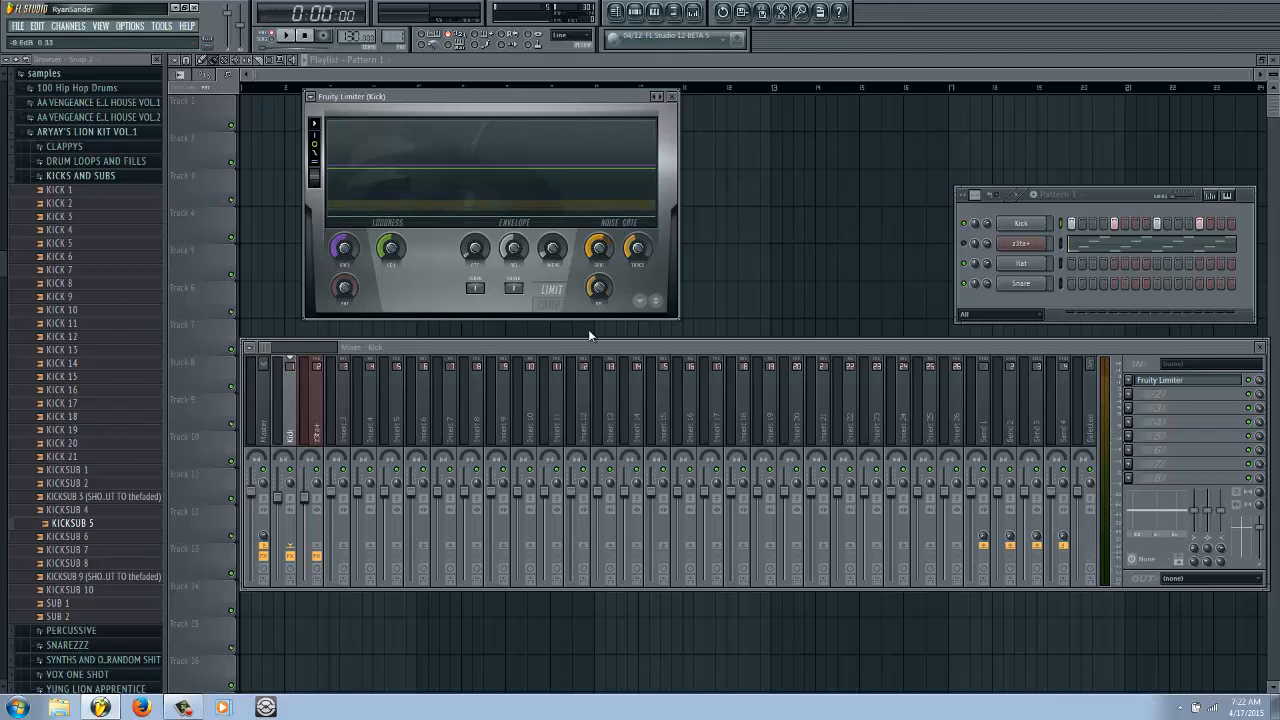
Try out the noise gate's gain and threshold and return the gate to its neutral setting
drag(632, 252, 611, 340)
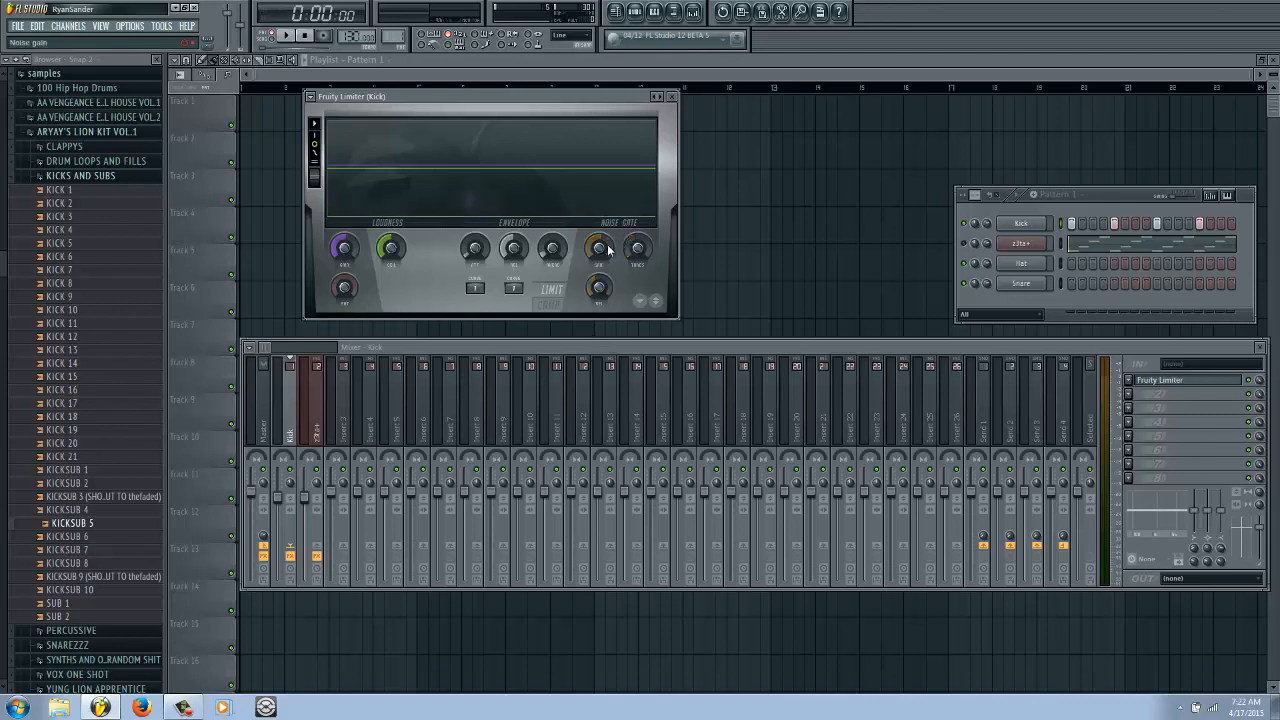
drag(606, 250, 603, 206)
drag(569, 98, 625, 104)
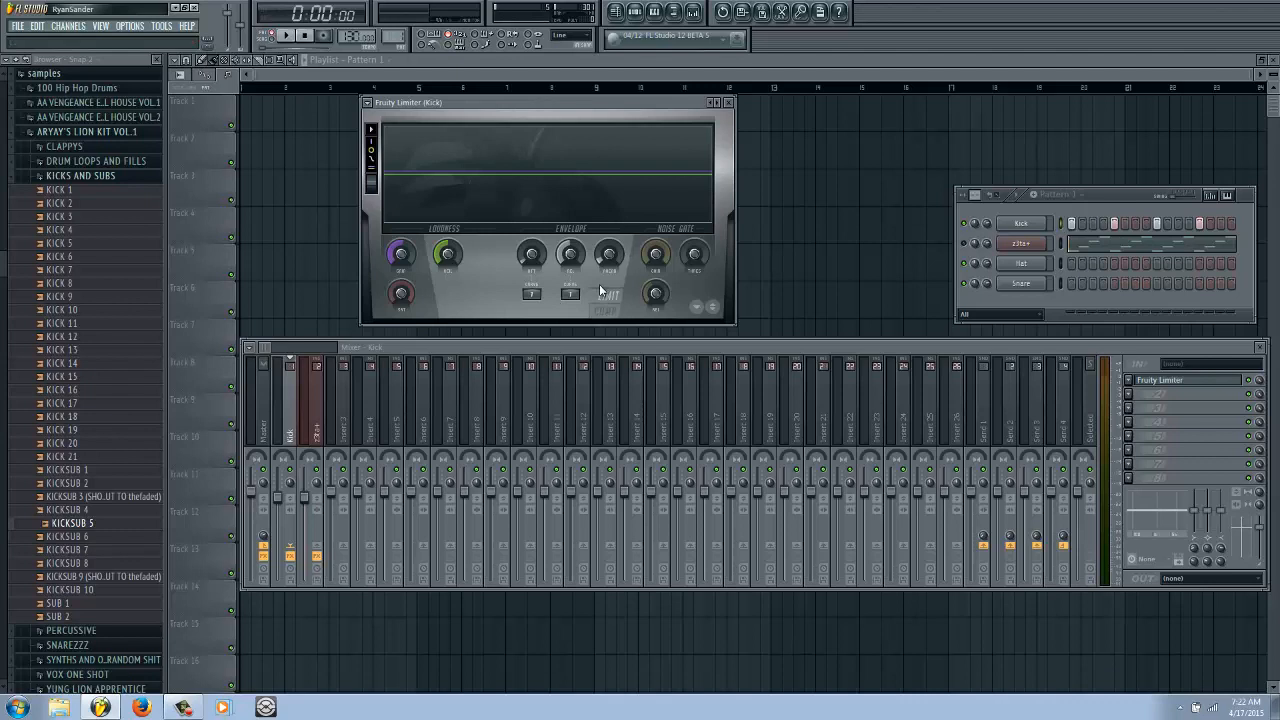
click(655, 254)
Switch the Fruity Limiter on the Kick track from LIMIT to COMP mode
click(612, 313)
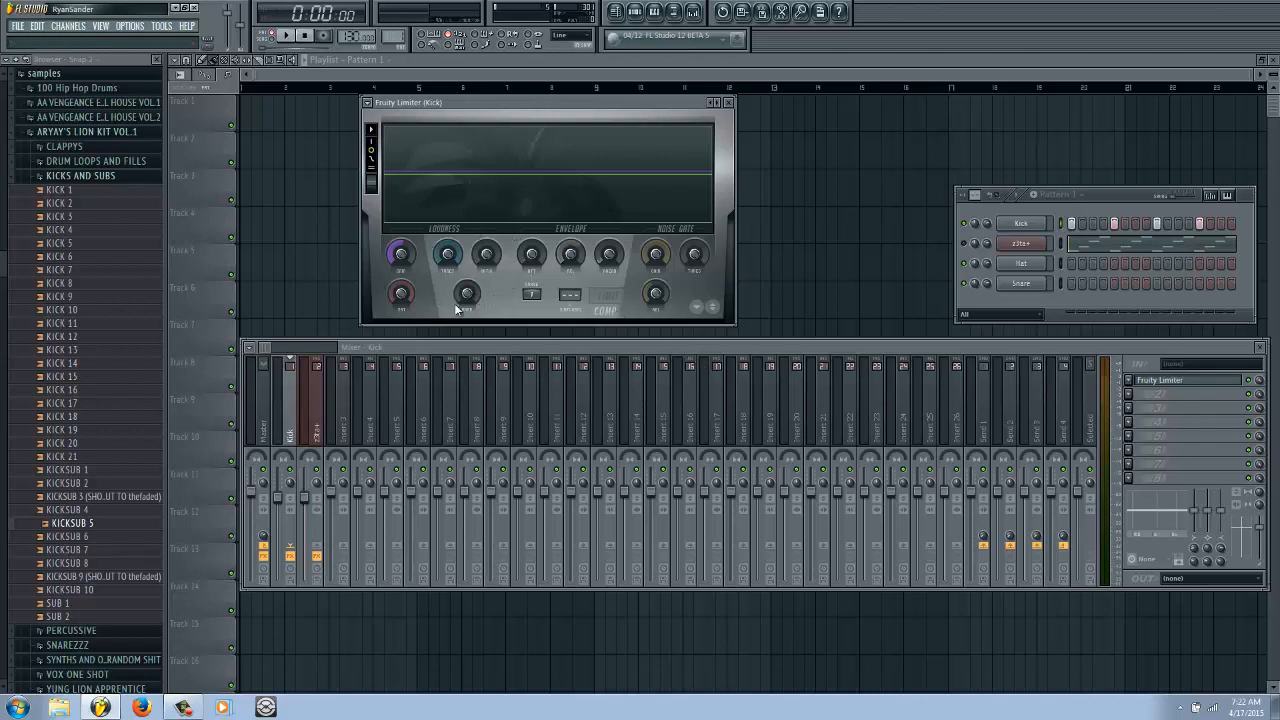
click(606, 298)
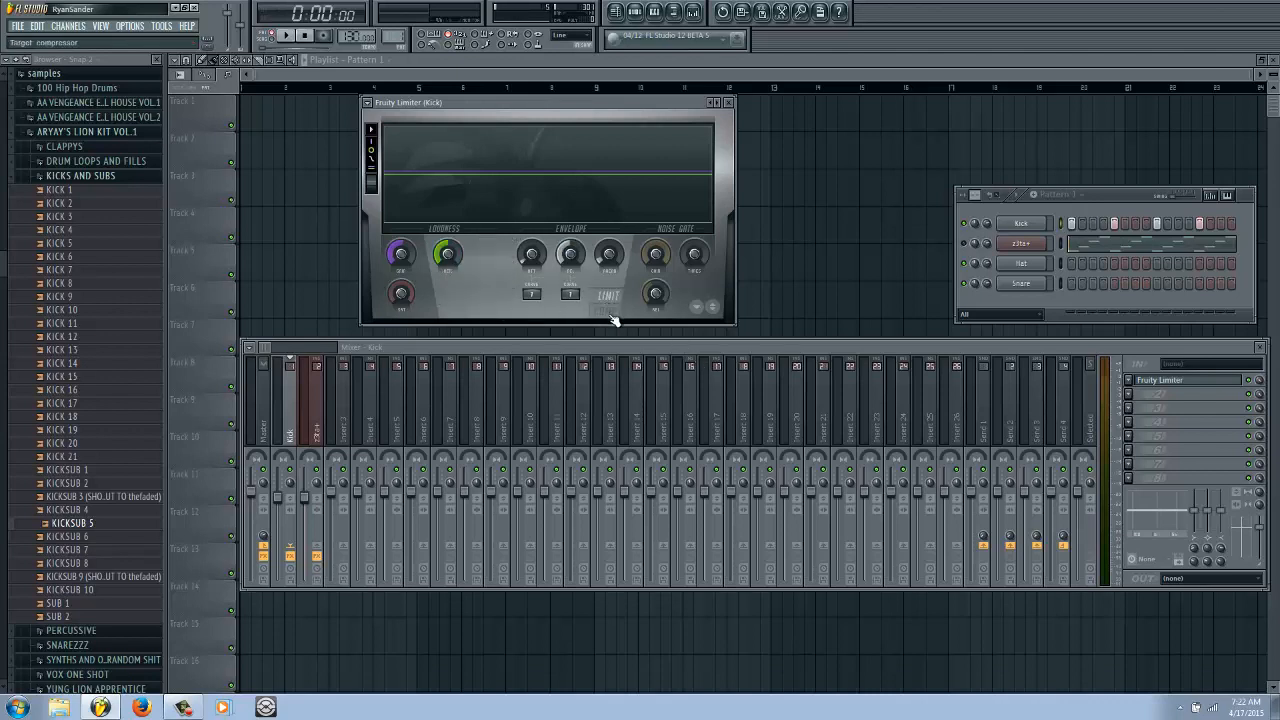
click(611, 313)
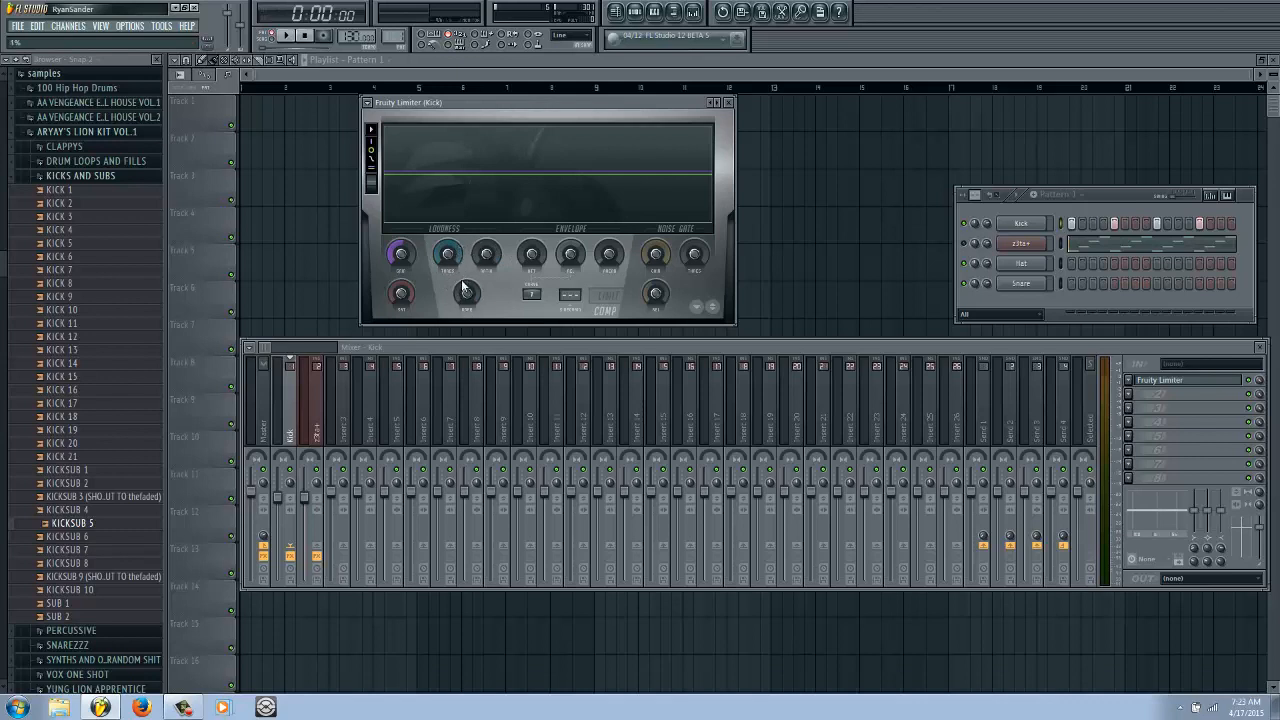
Lower the compressor's threshold and raise its ratio, trying the knee as well
mouse_move(463, 286)
mouse_down()
mouse_move(470, 253)
mouse_move(450, 293)
mouse_up()
drag(446, 255, 427, 317)
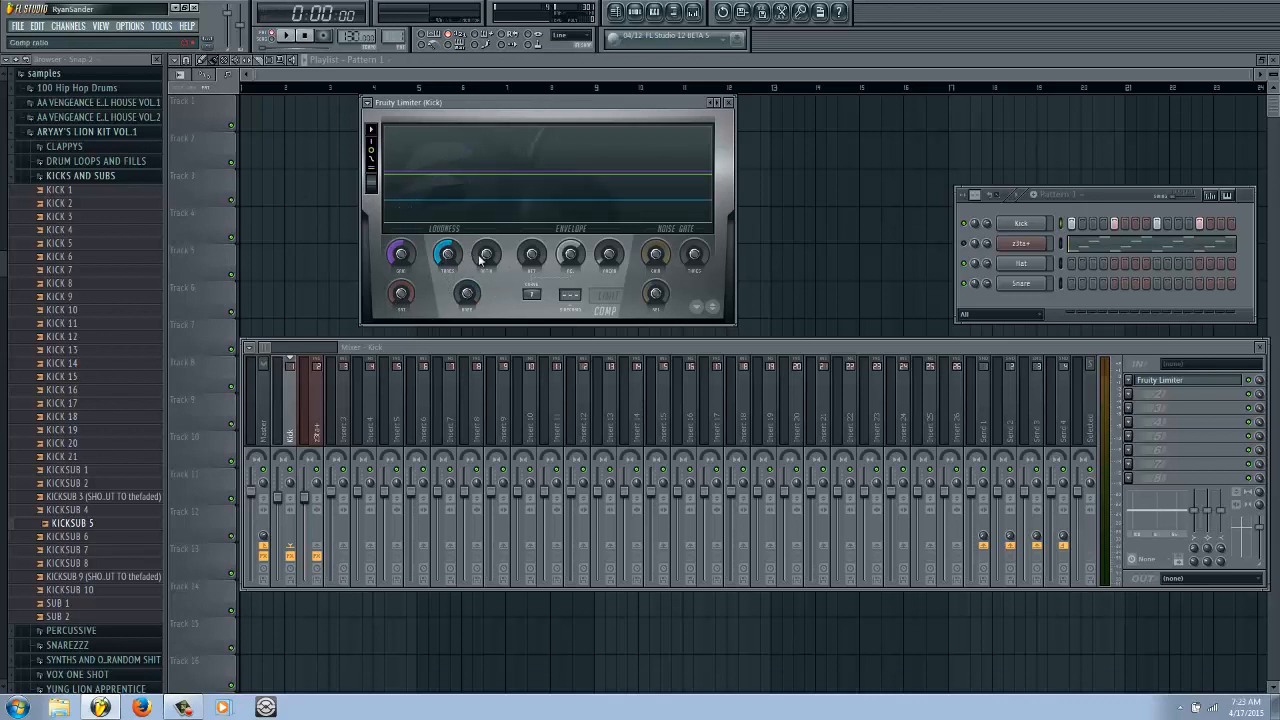
drag(486, 256, 484, 228)
drag(487, 255, 489, 261)
Lower the compressor's threshold further and play the kick pattern through it, stopping playback at the end
drag(574, 101, 500, 86)
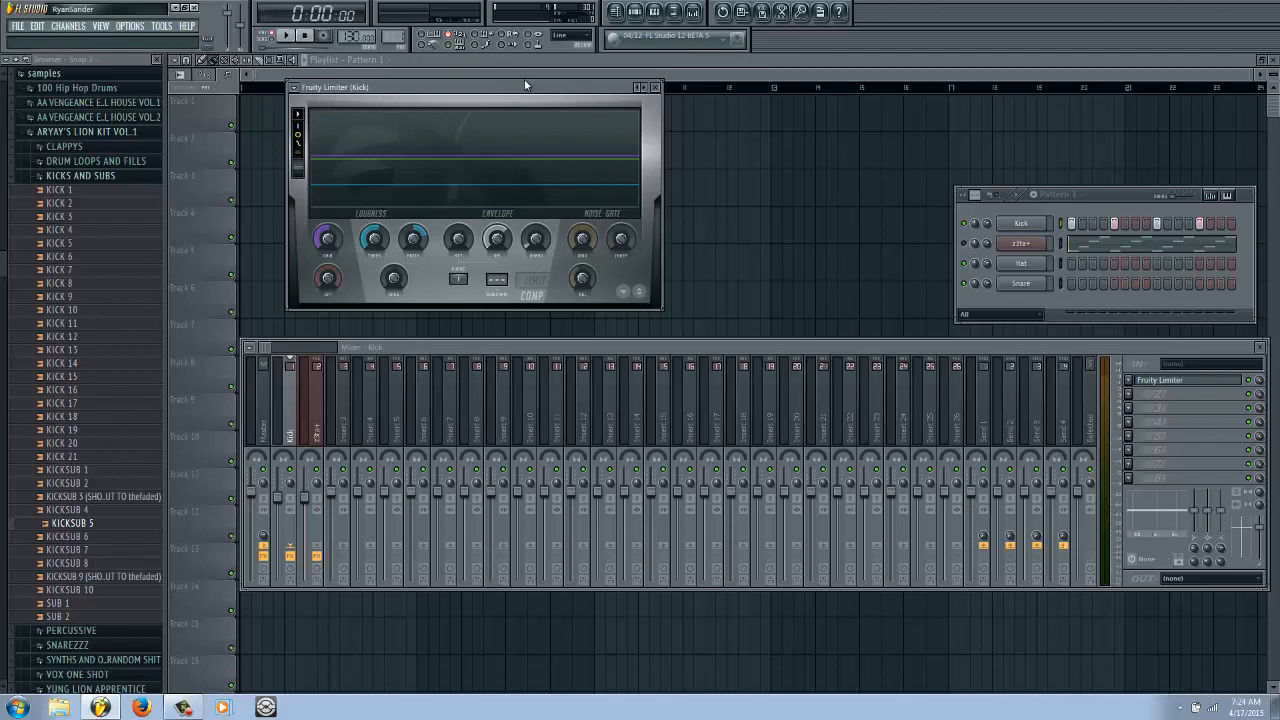
drag(497, 86, 717, 86)
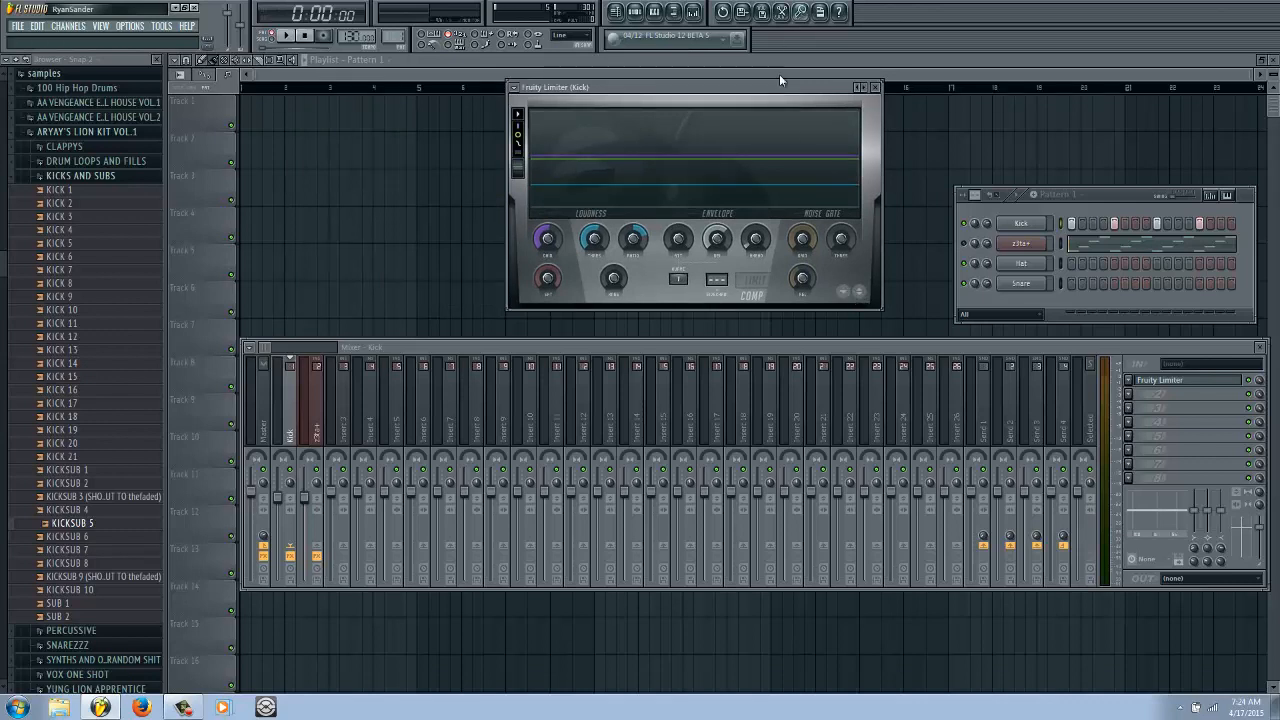
drag(797, 88, 770, 93)
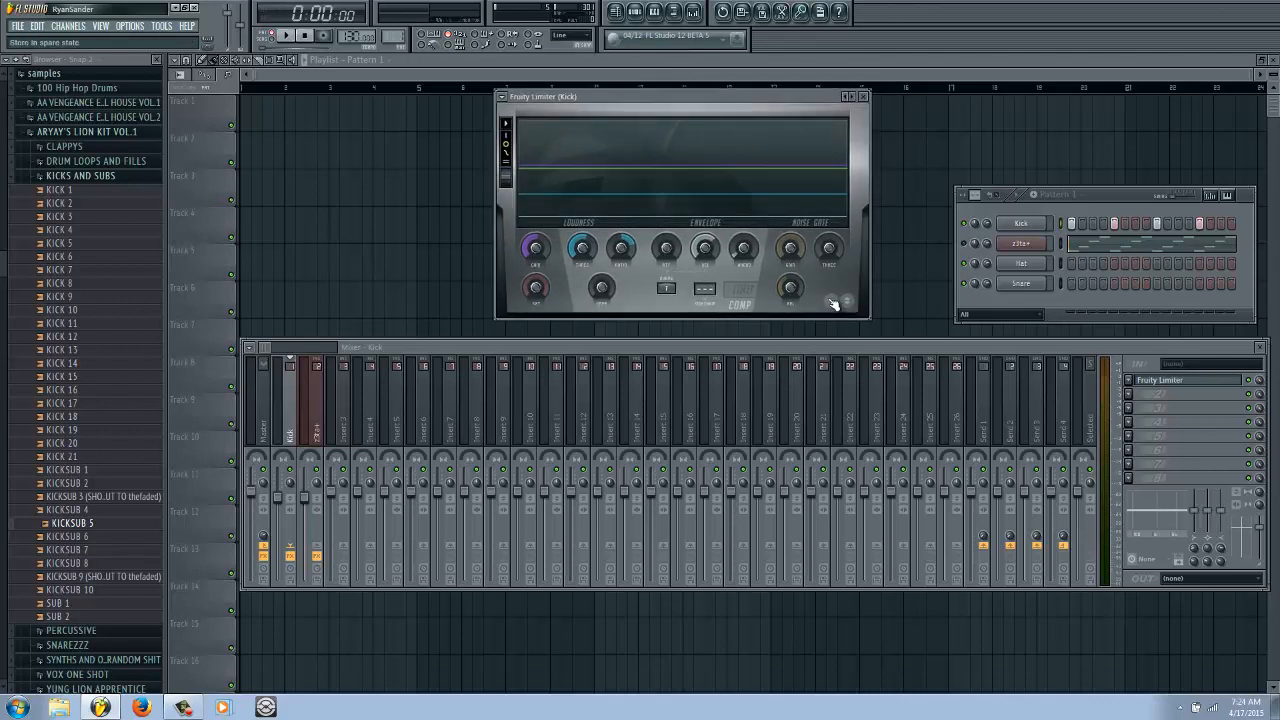
drag(583, 246, 614, 251)
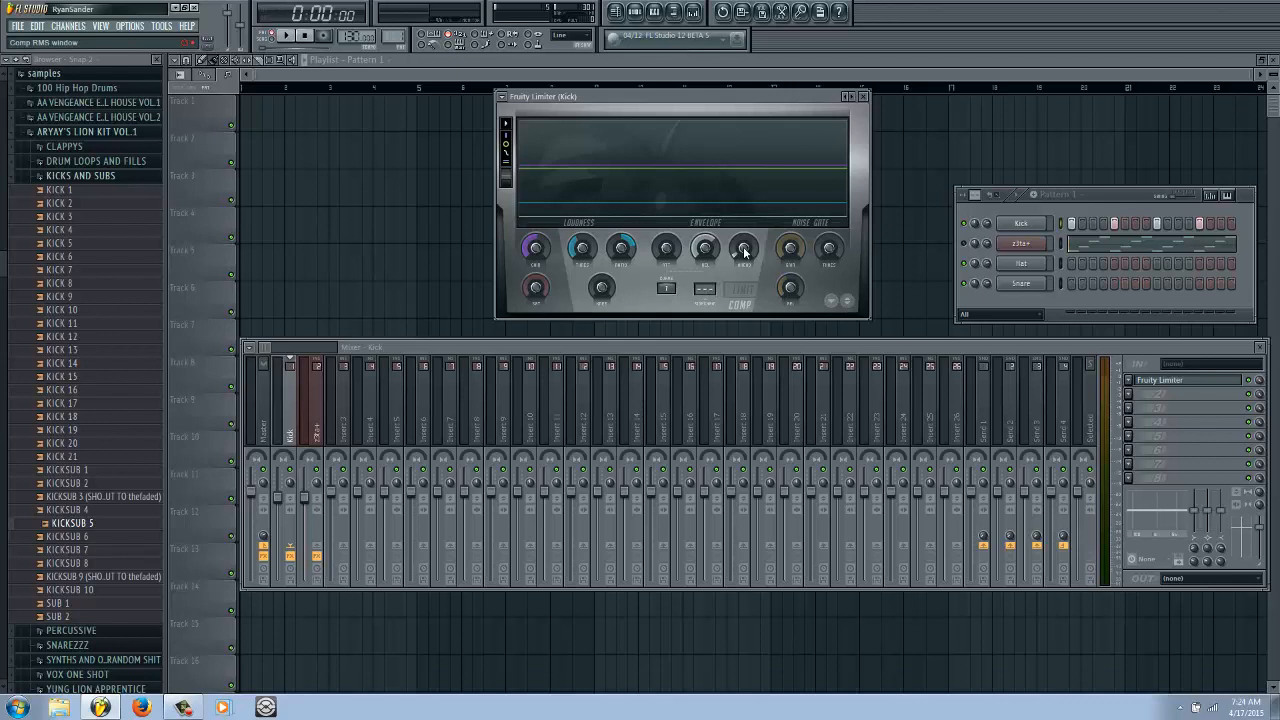
key(space)
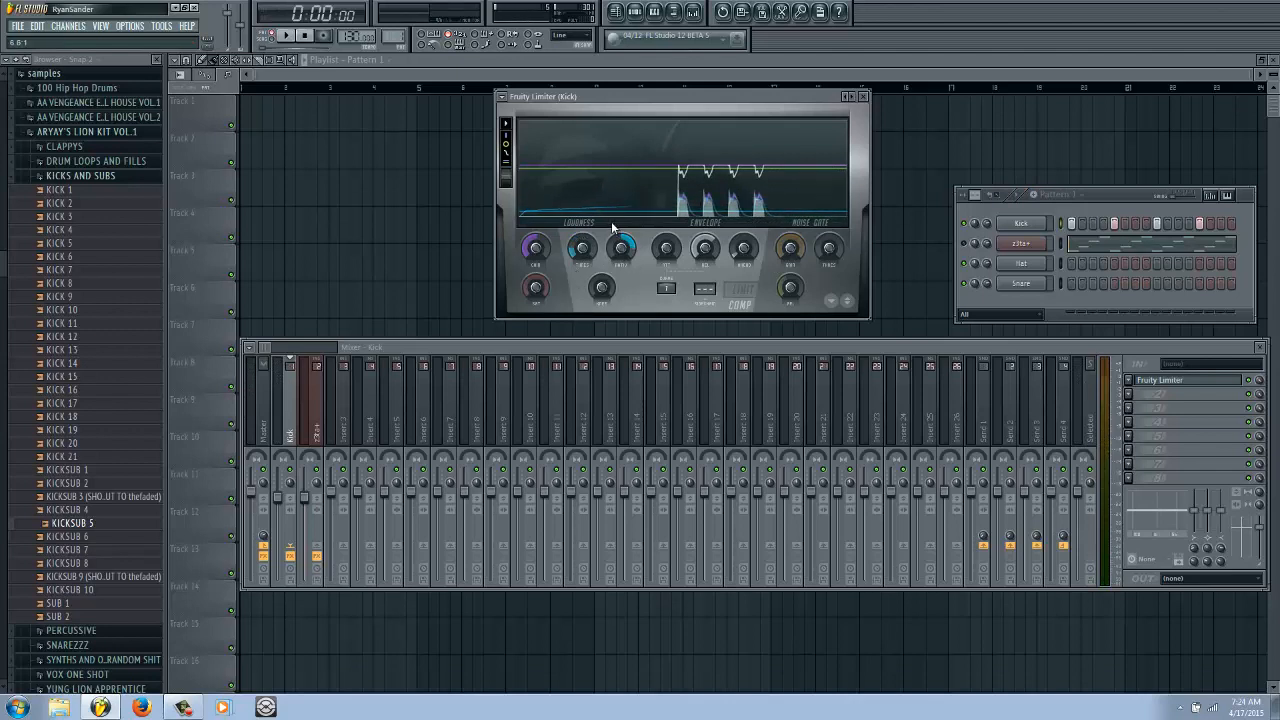
key(space)
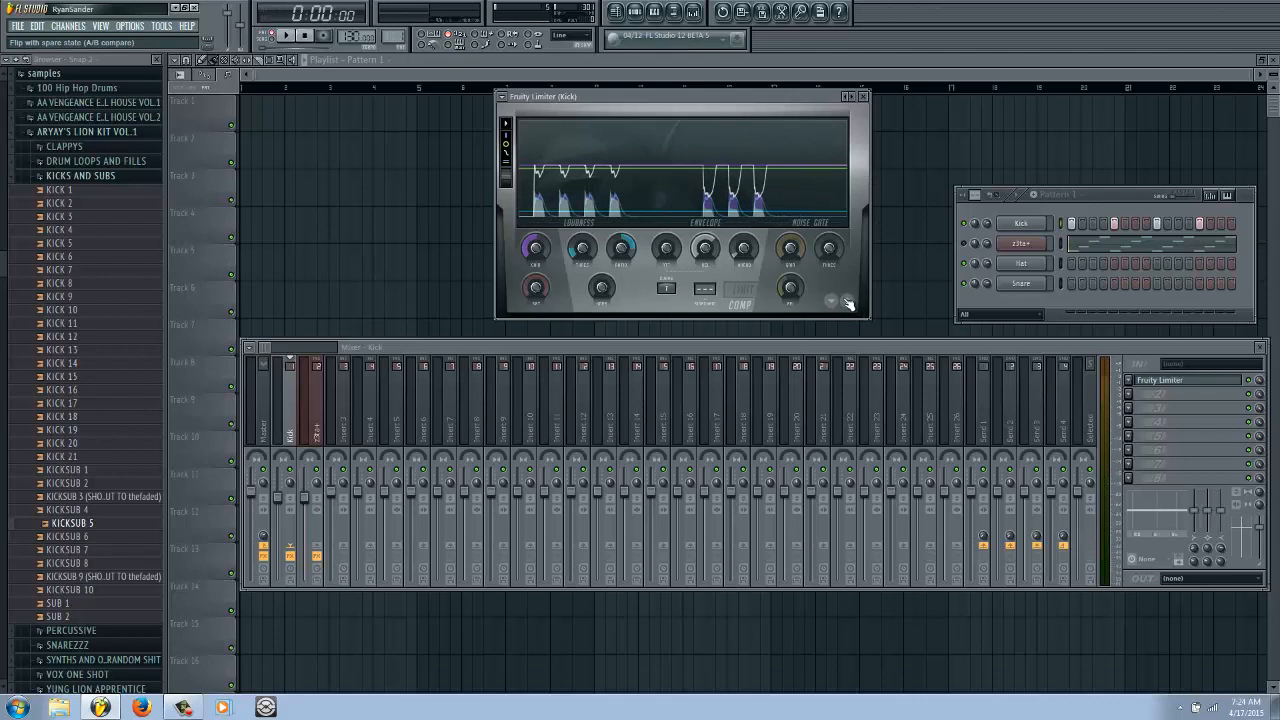
Compare the current compressor settings with the spare state by flipping between them, including during playback, and stop the pattern
click(848, 304)
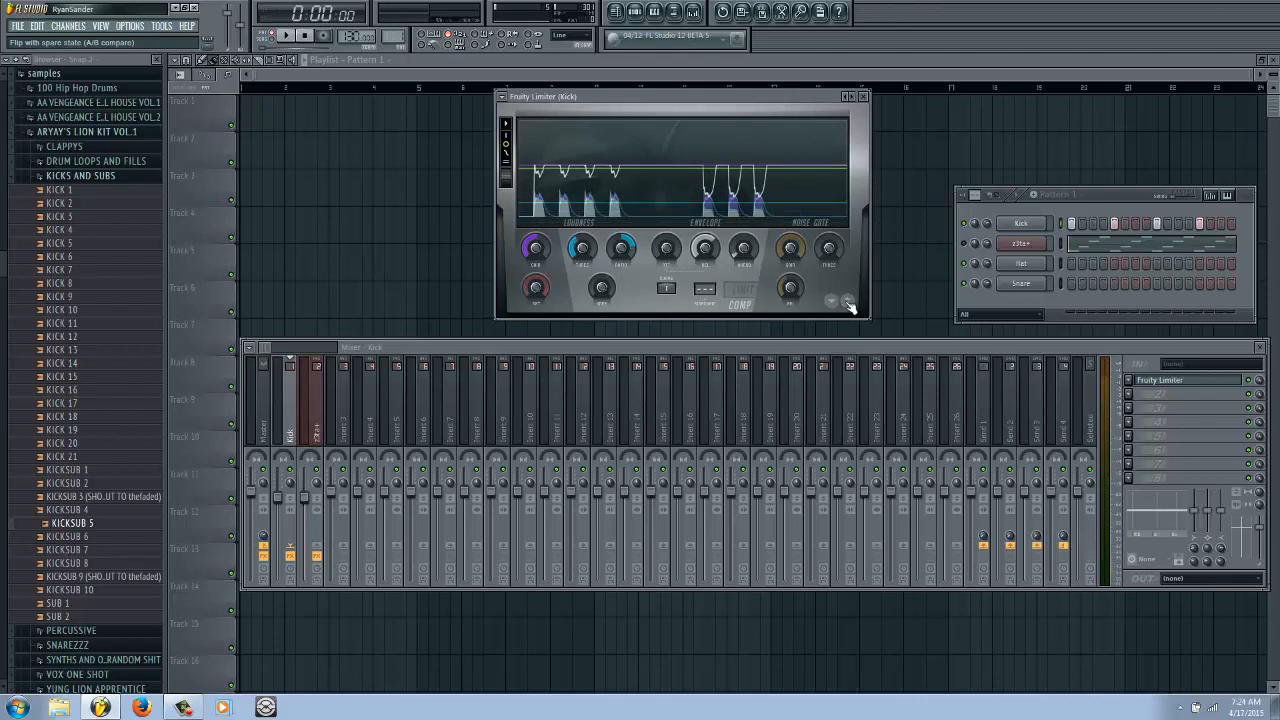
click(848, 304)
click(848, 304)
click(848, 304)
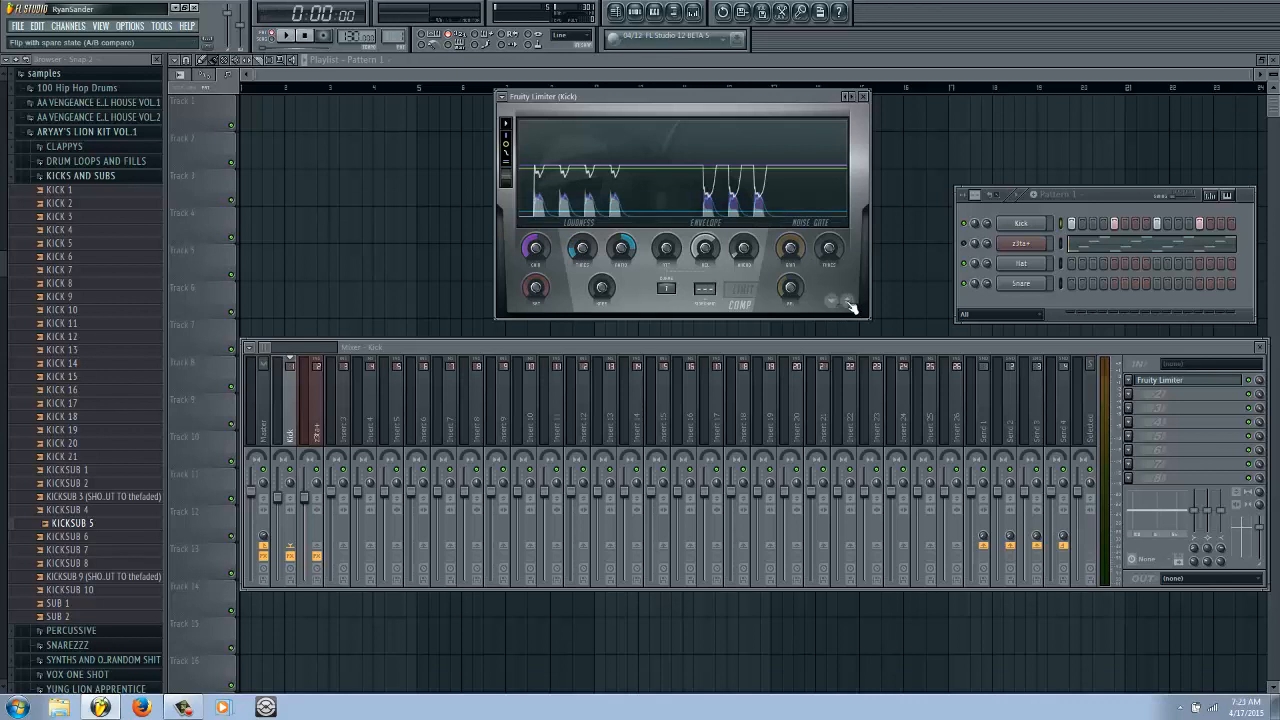
click(848, 304)
click(848, 304)
click(848, 304)
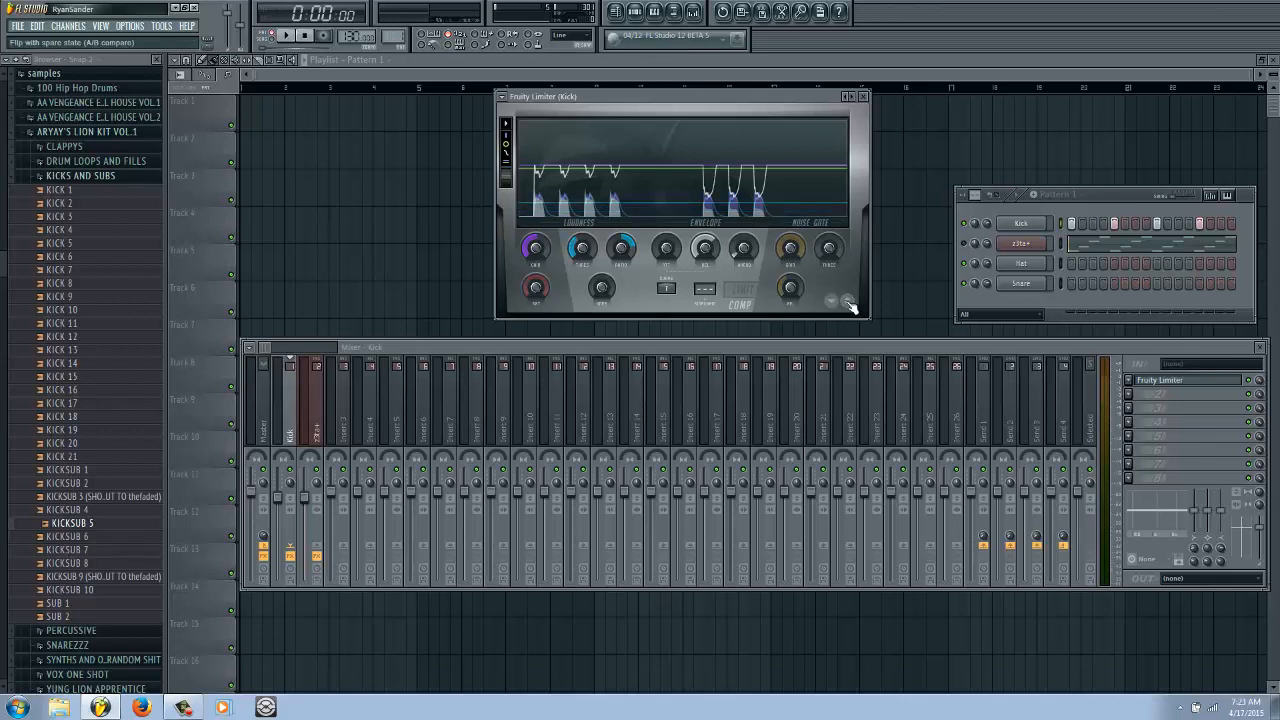
click(848, 304)
click(848, 304)
click(848, 301)
click(848, 301)
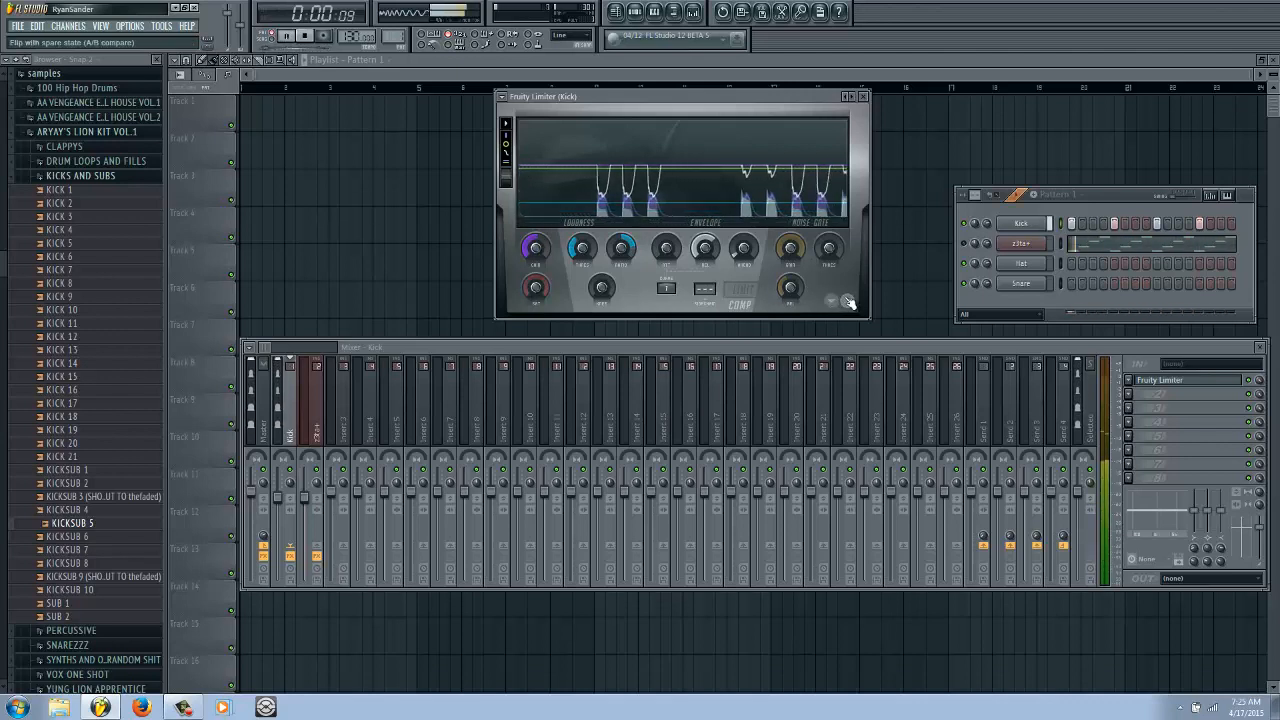
key(space)
Move the limiter and mixer windows out of the way and unmute the z3ta+ channel in Pattern 1
drag(742, 96, 697, 103)
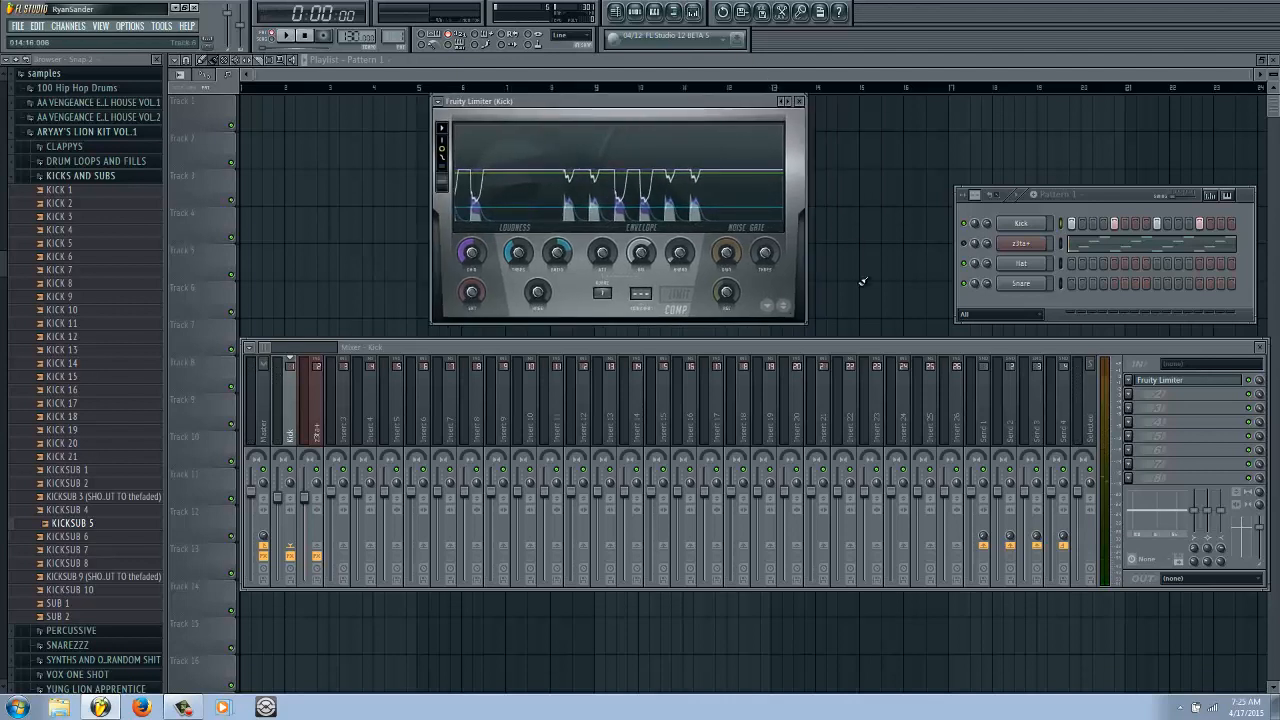
drag(701, 98, 588, 87)
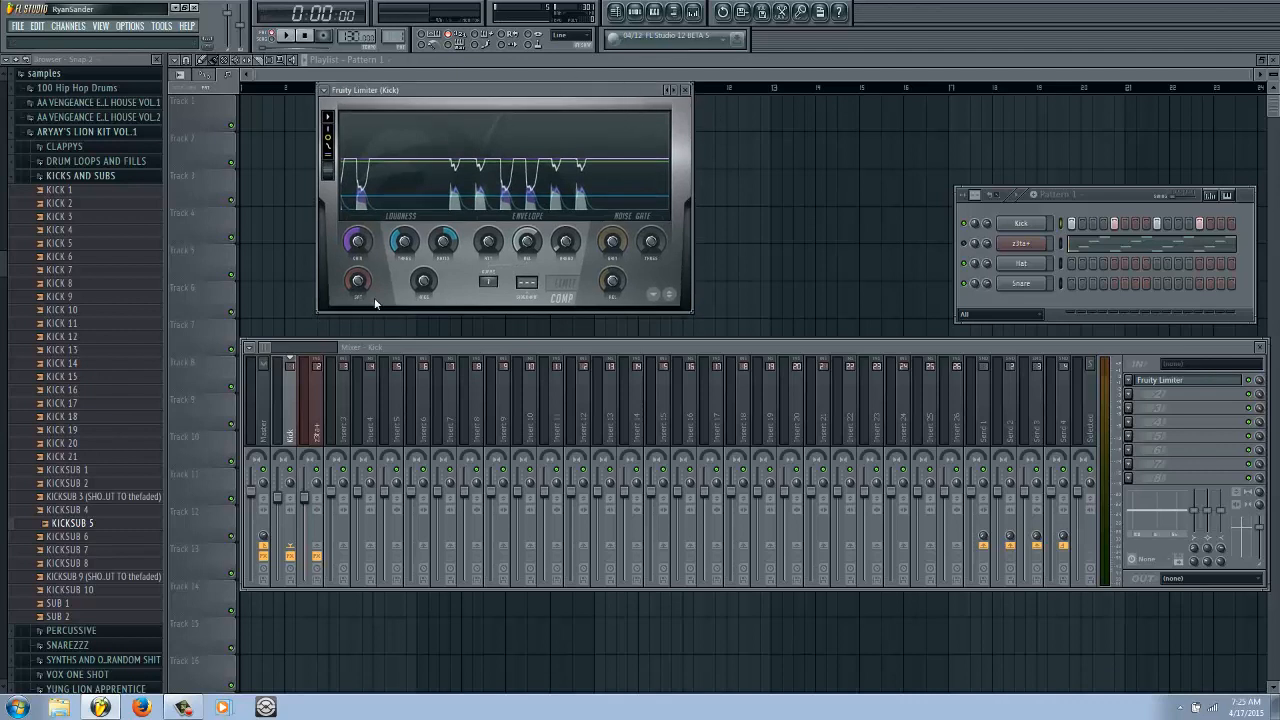
drag(420, 346, 422, 339)
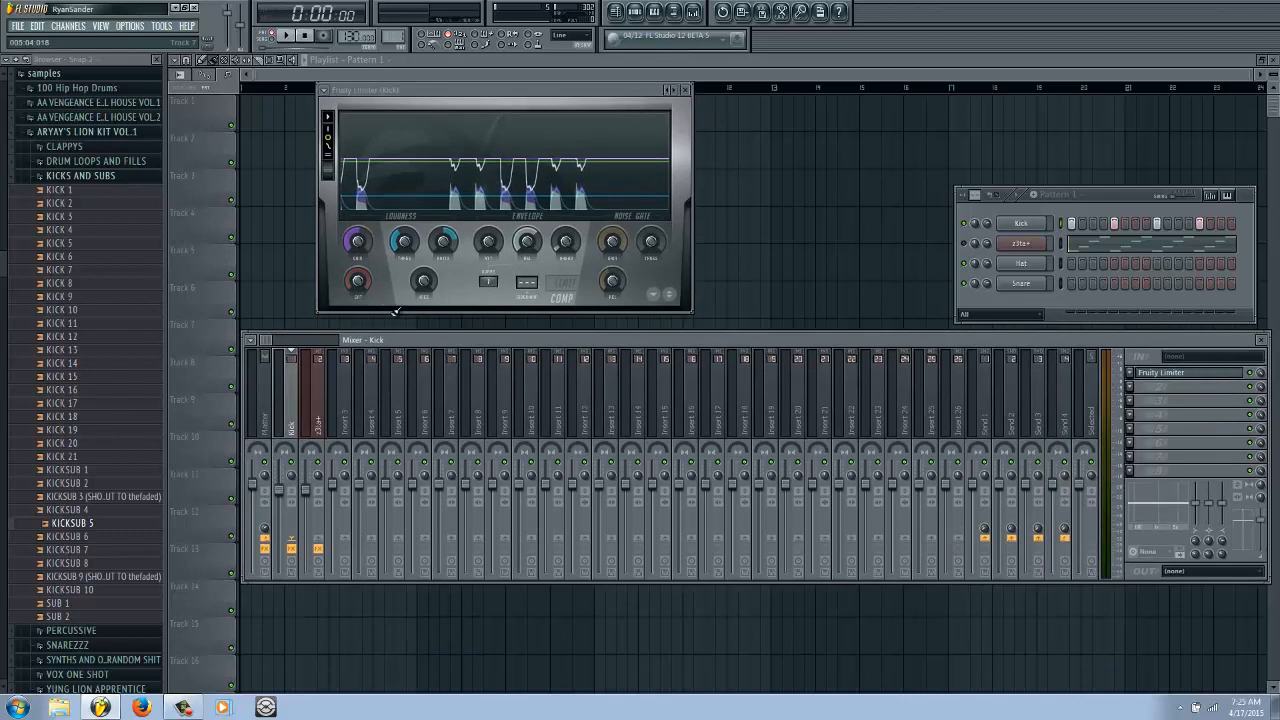
click(964, 244)
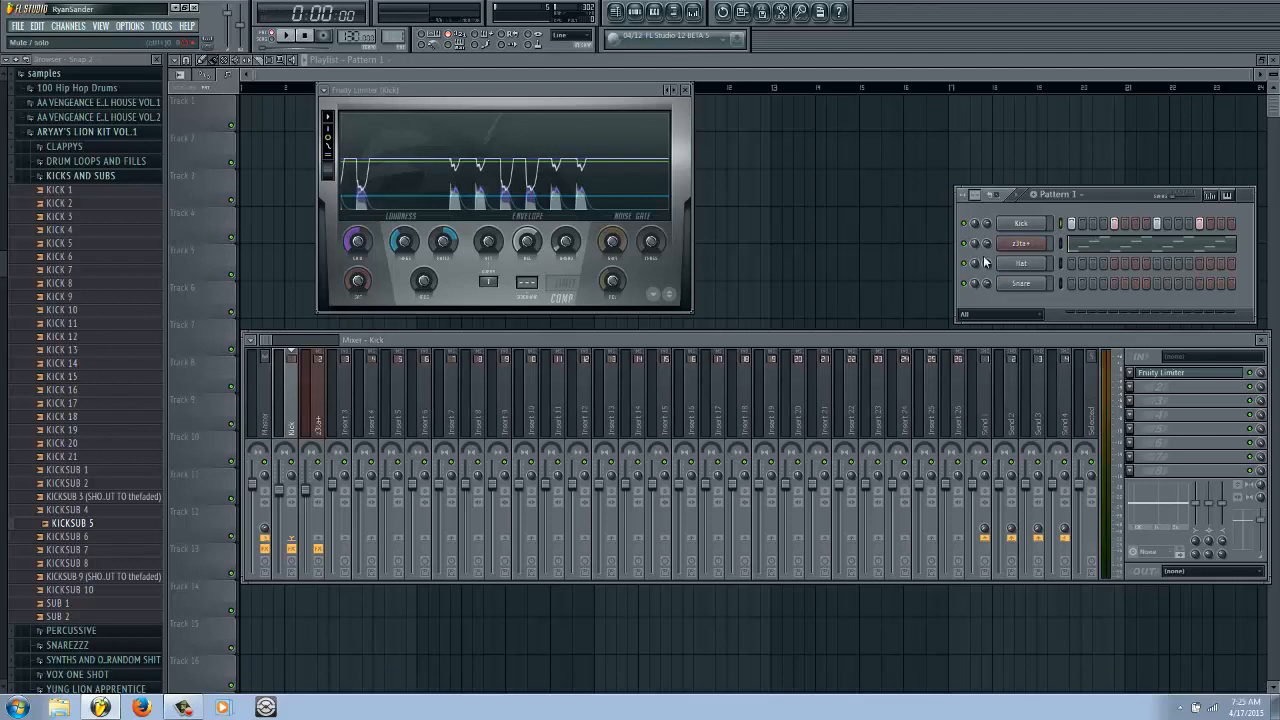
Sidechain the Kick mixer track to the z3ta+ track and select the z3ta+ track
click(288, 432)
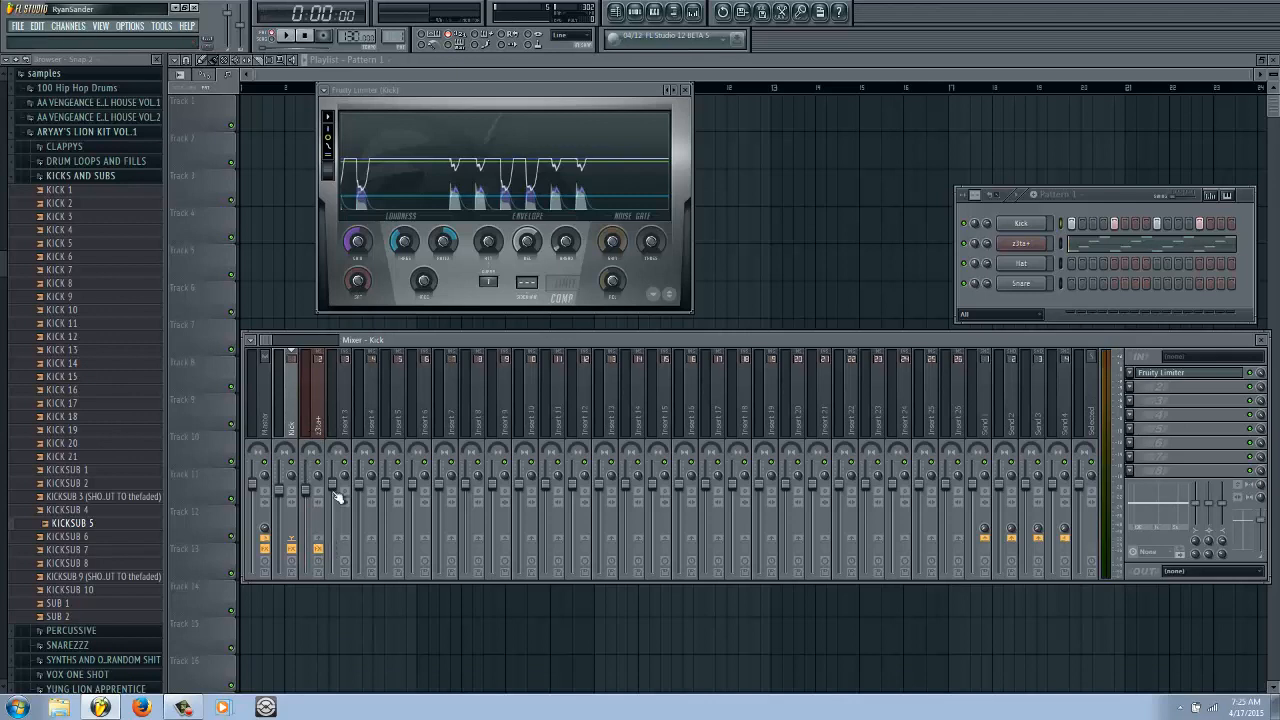
right_click(318, 546)
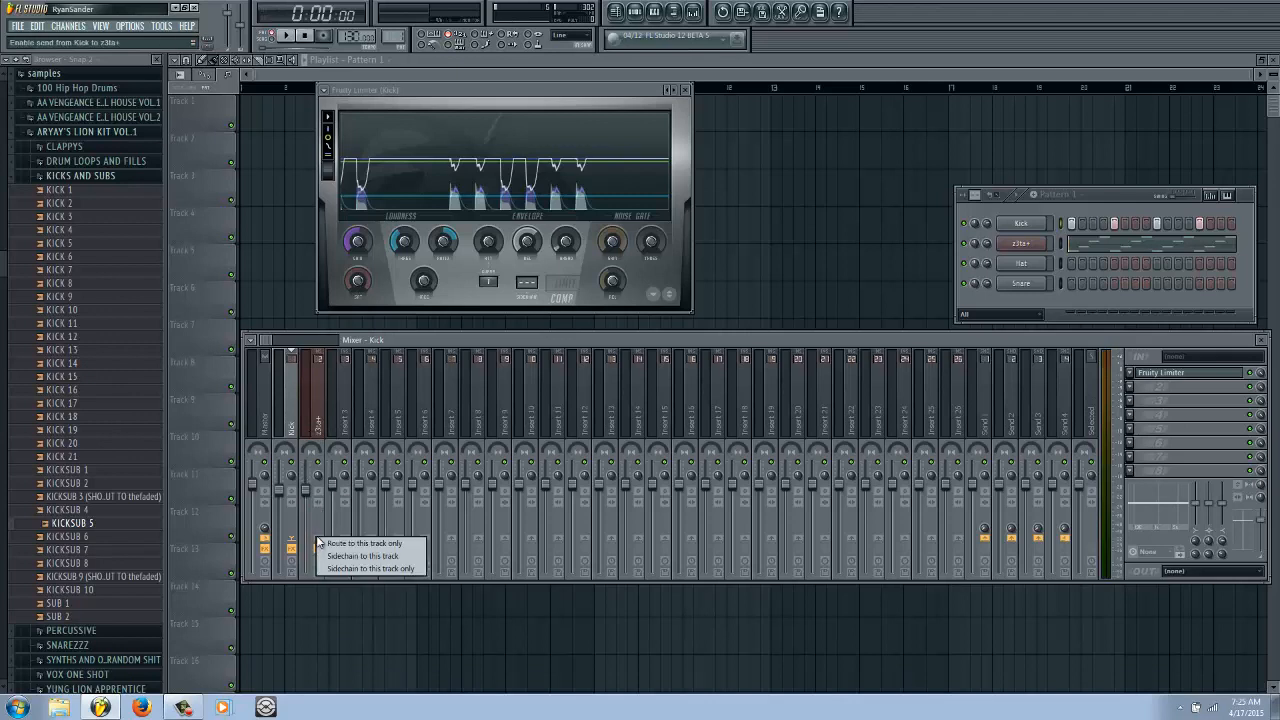
click(335, 557)
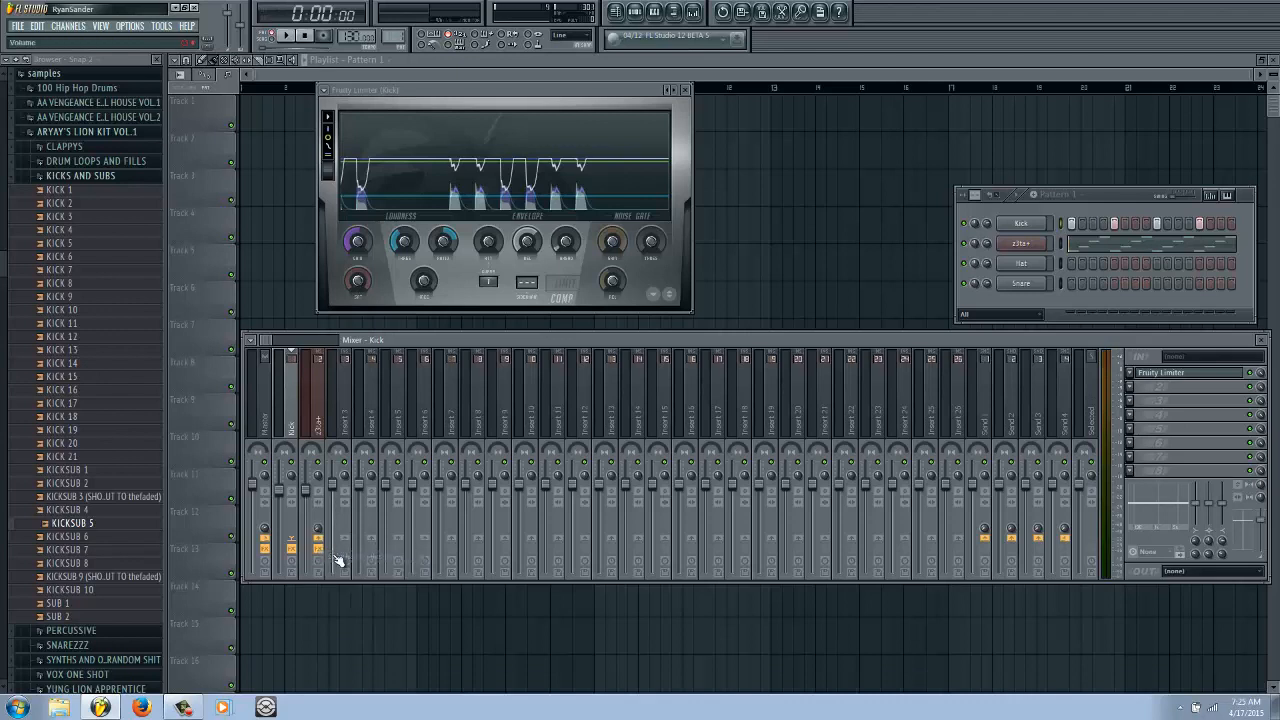
click(319, 428)
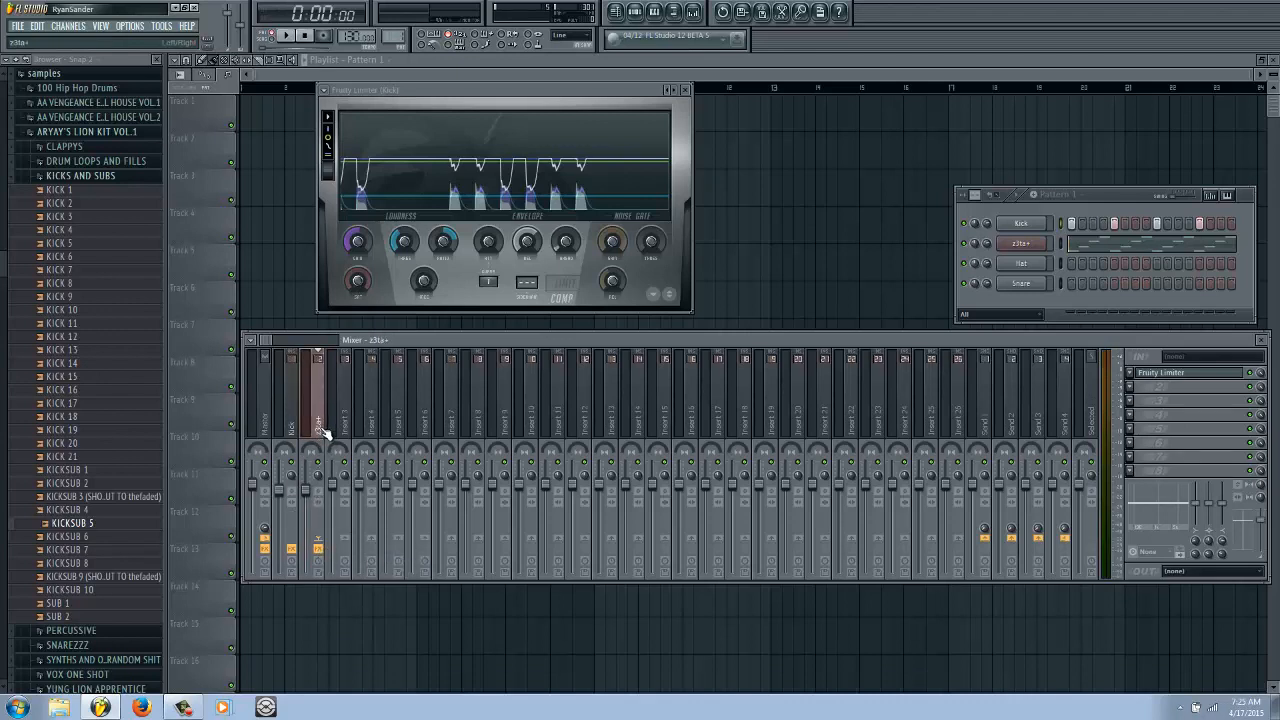
Open the z3ta+ track's Fruity Limiter, position its window beside the Kick limiter and switch it to compressor mode
click(1162, 377)
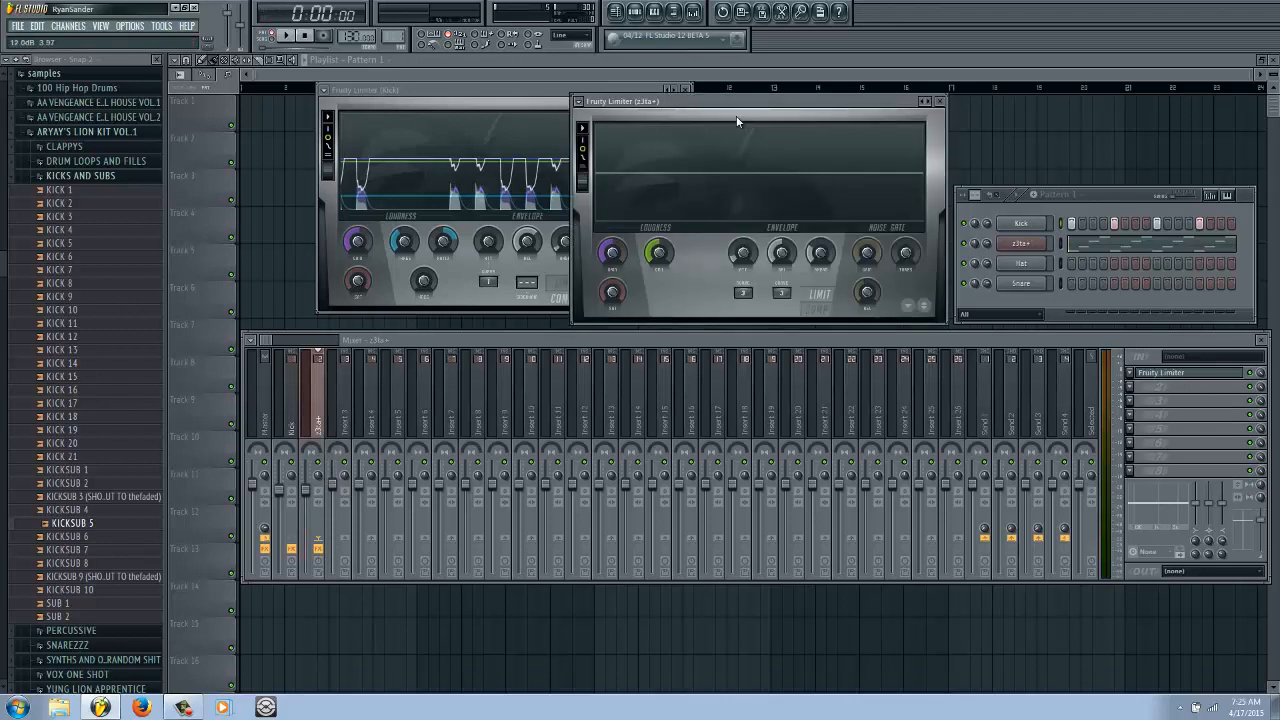
drag(738, 97, 749, 93)
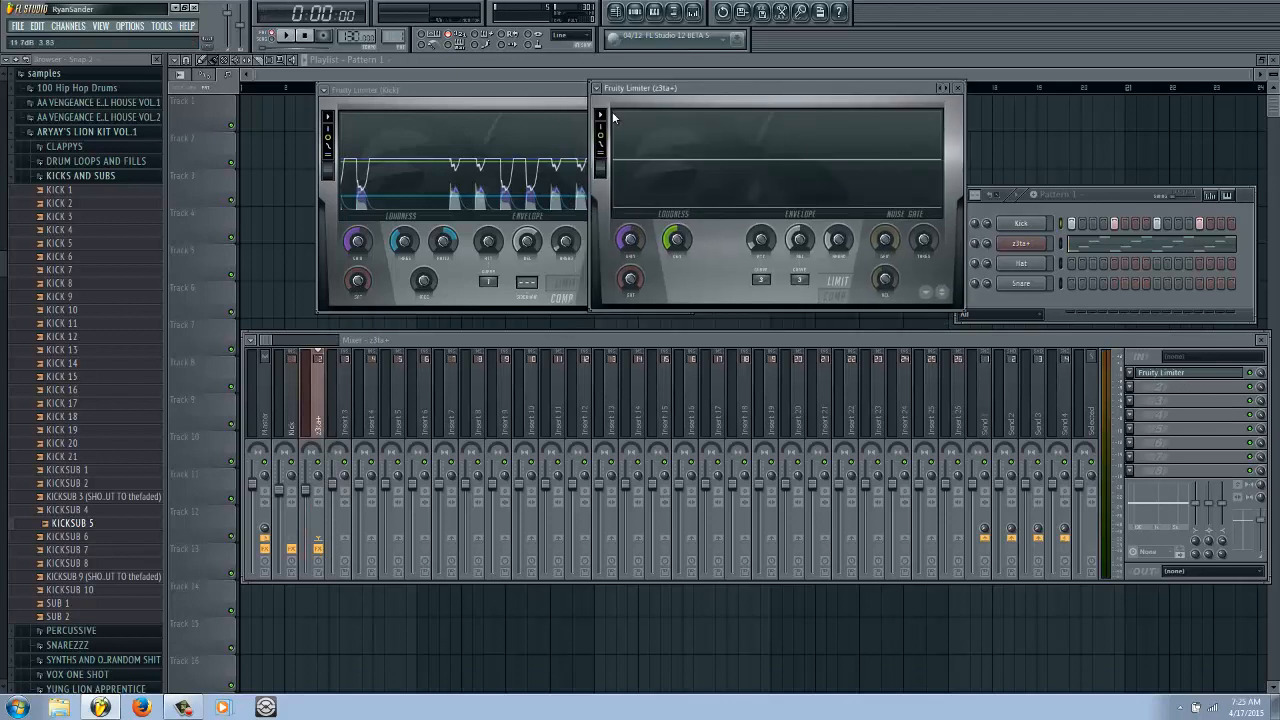
click(845, 297)
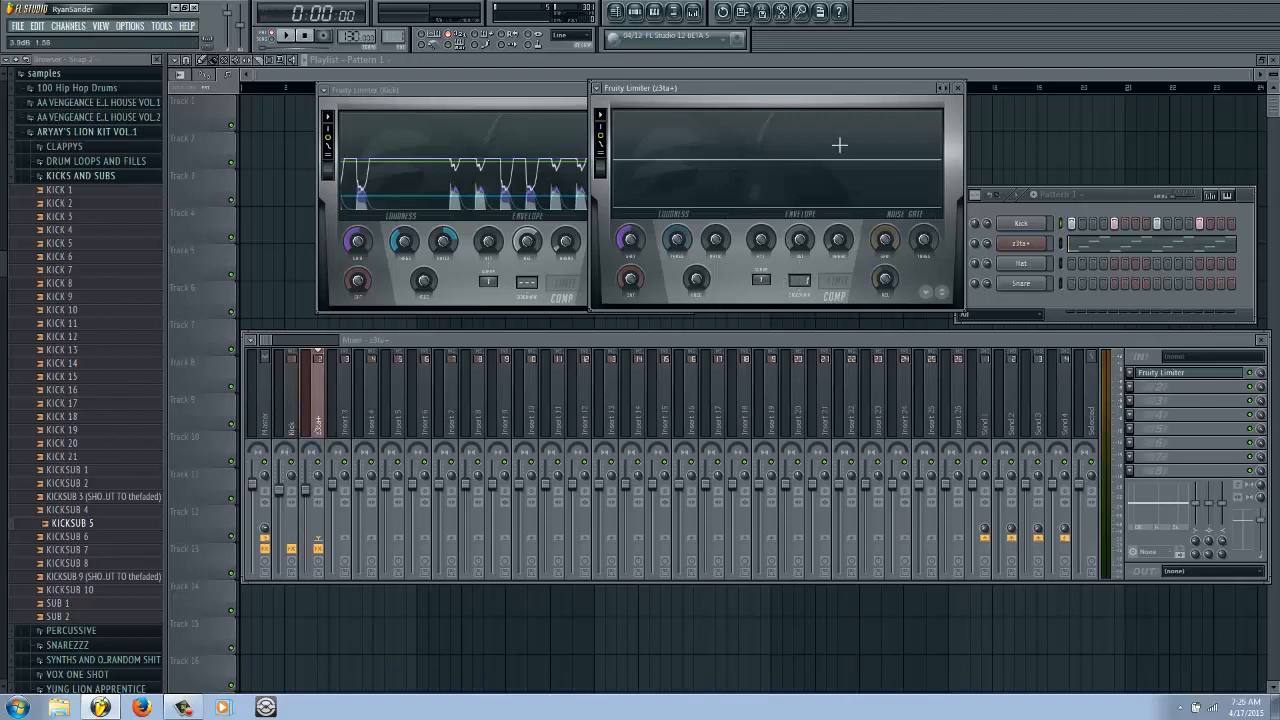
Lower the z3ta+ compressor's threshold all the way and raise its ratio
drag(676, 240, 650, 396)
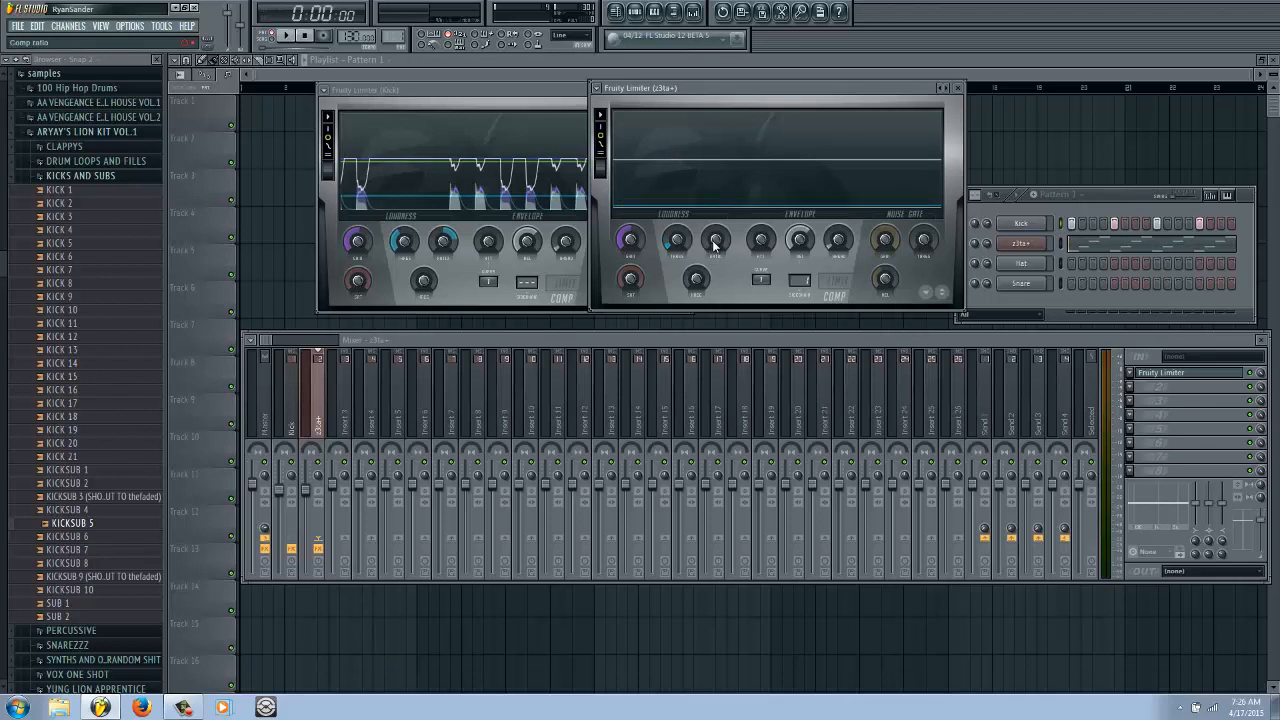
drag(714, 245, 706, 205)
drag(692, 141, 692, 121)
drag(706, 95, 712, 99)
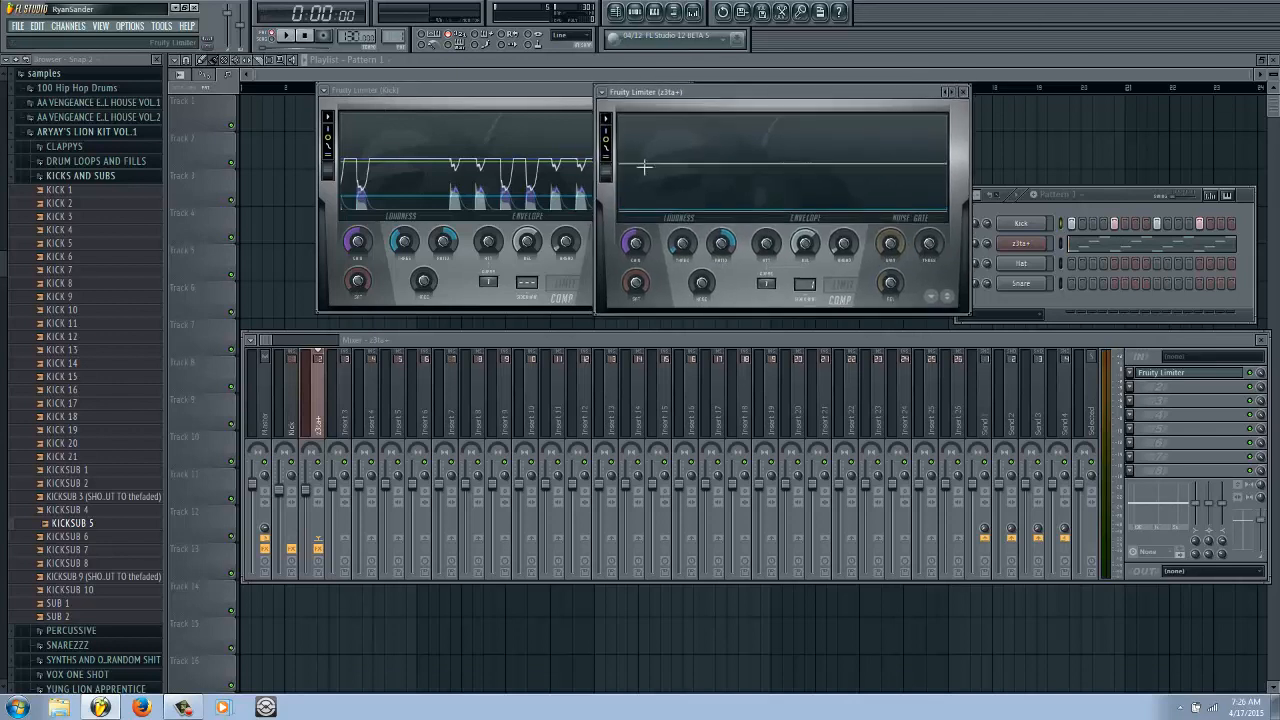
Audition the pattern through the z3ta+ compressor and lower the z3ta+ mixer track's volume
key(space)
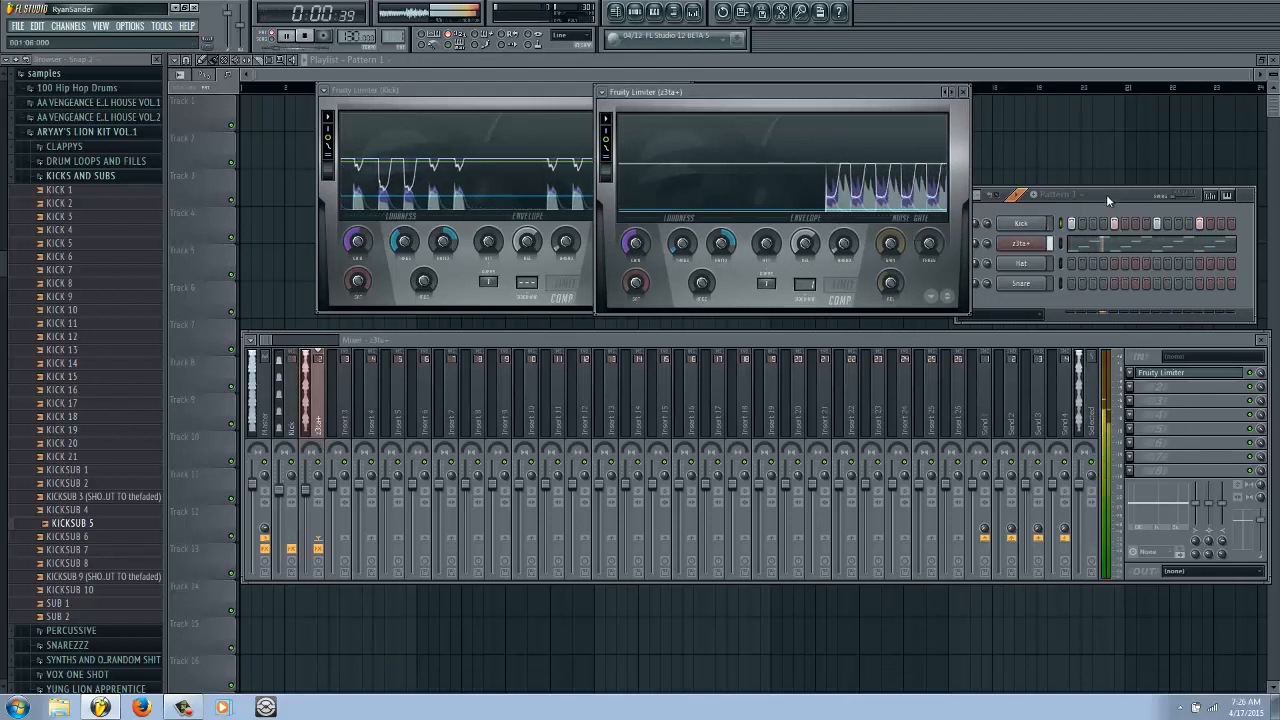
key(space)
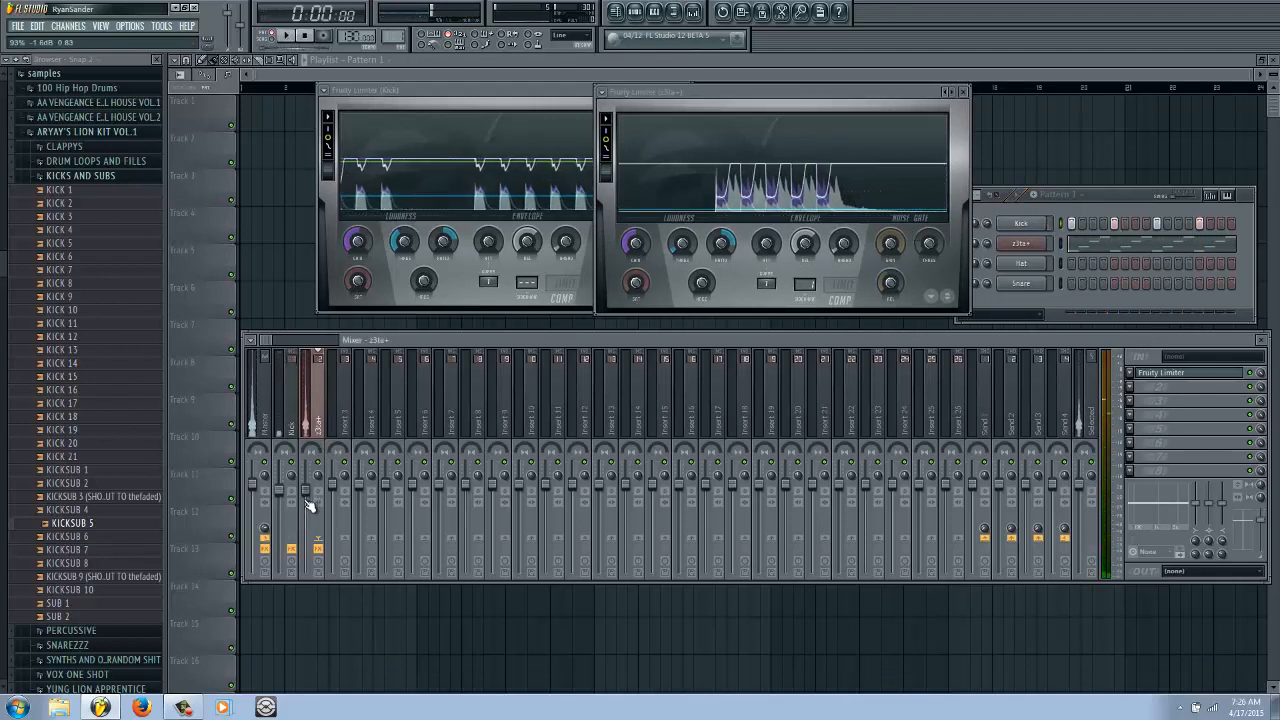
drag(308, 503, 312, 540)
key(space)
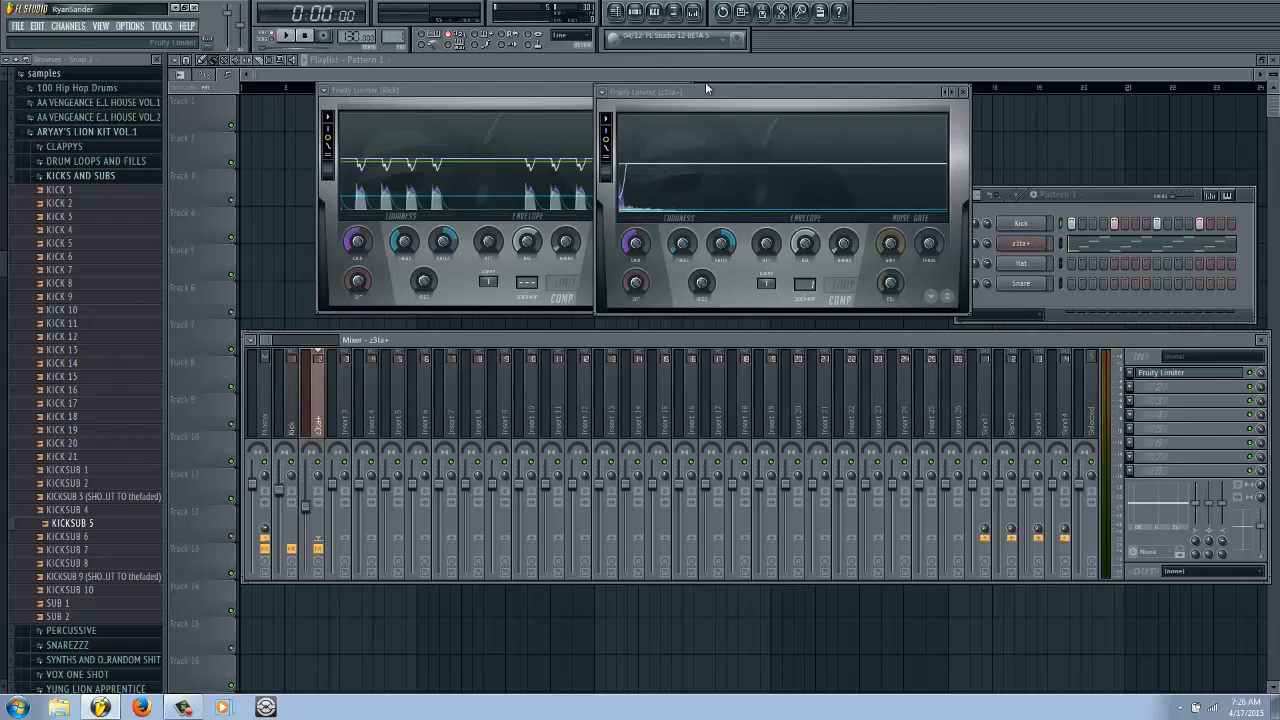
Place the Kick and z3ta+ limiter windows side by side and play the pattern to compare their graphs, stopping playback at the end
drag(706, 89, 711, 183)
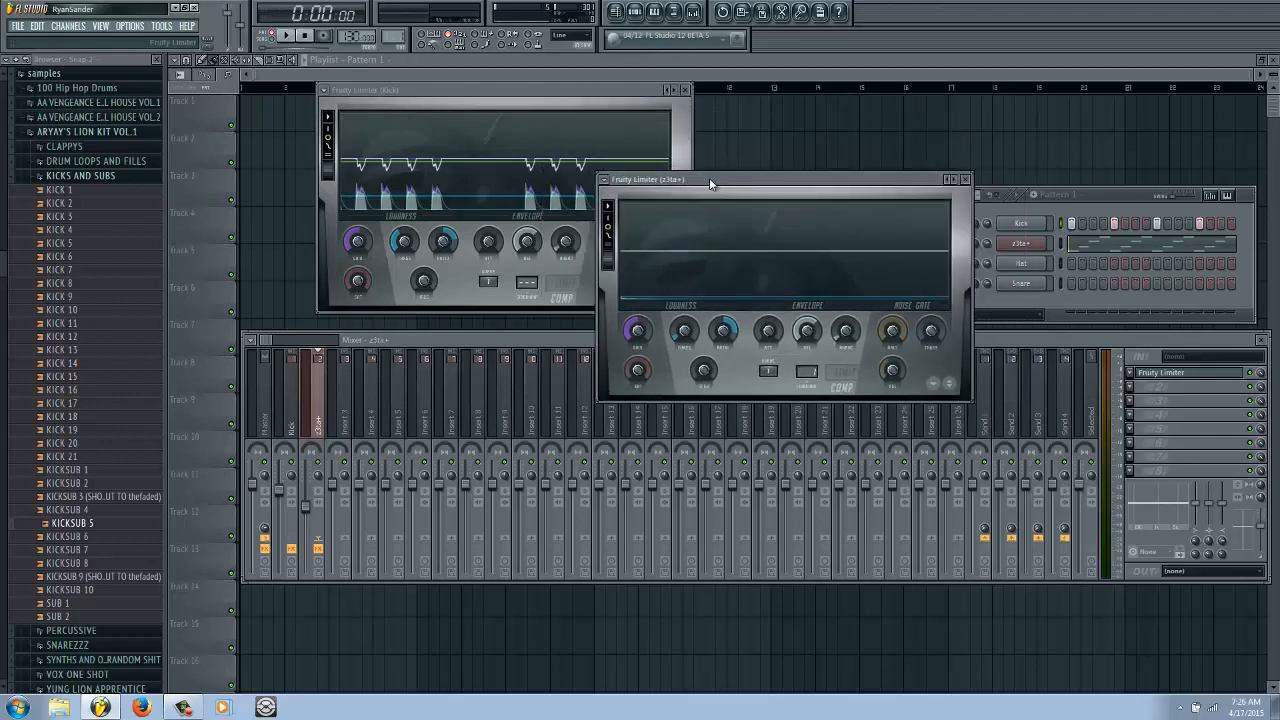
drag(816, 184, 889, 105)
drag(635, 89, 600, 94)
click(738, 102)
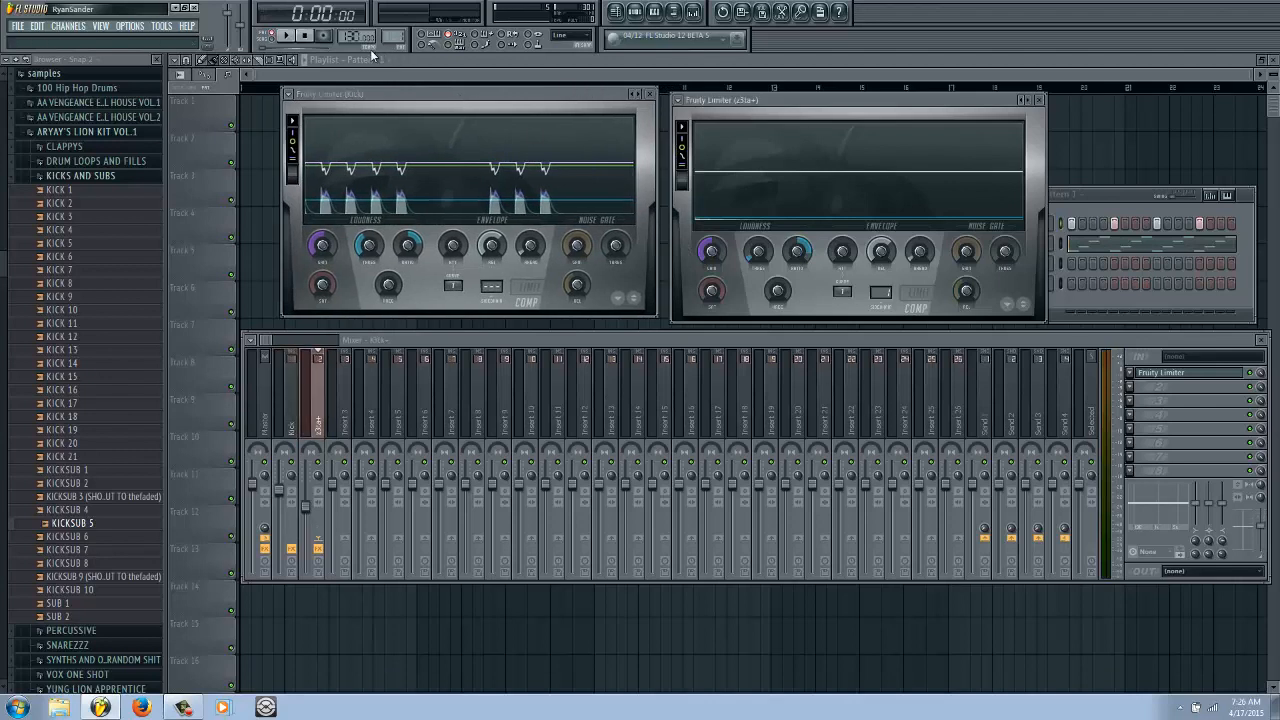
click(287, 38)
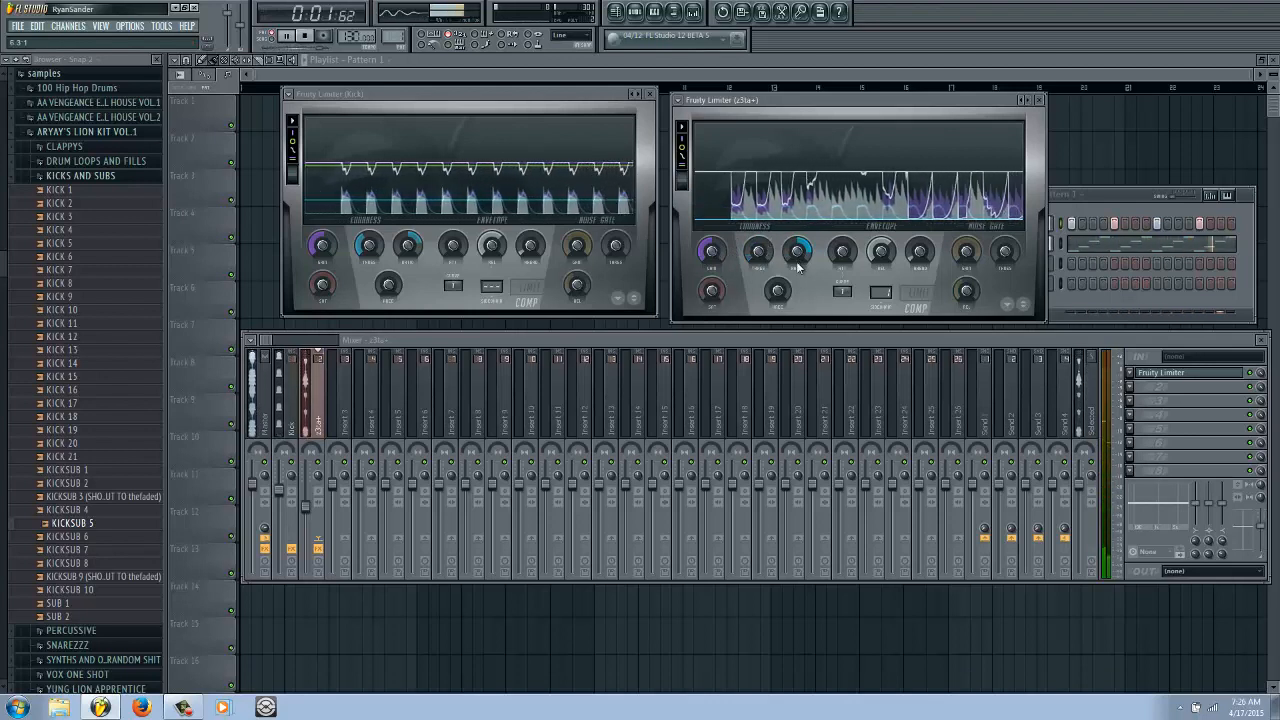
key(space)
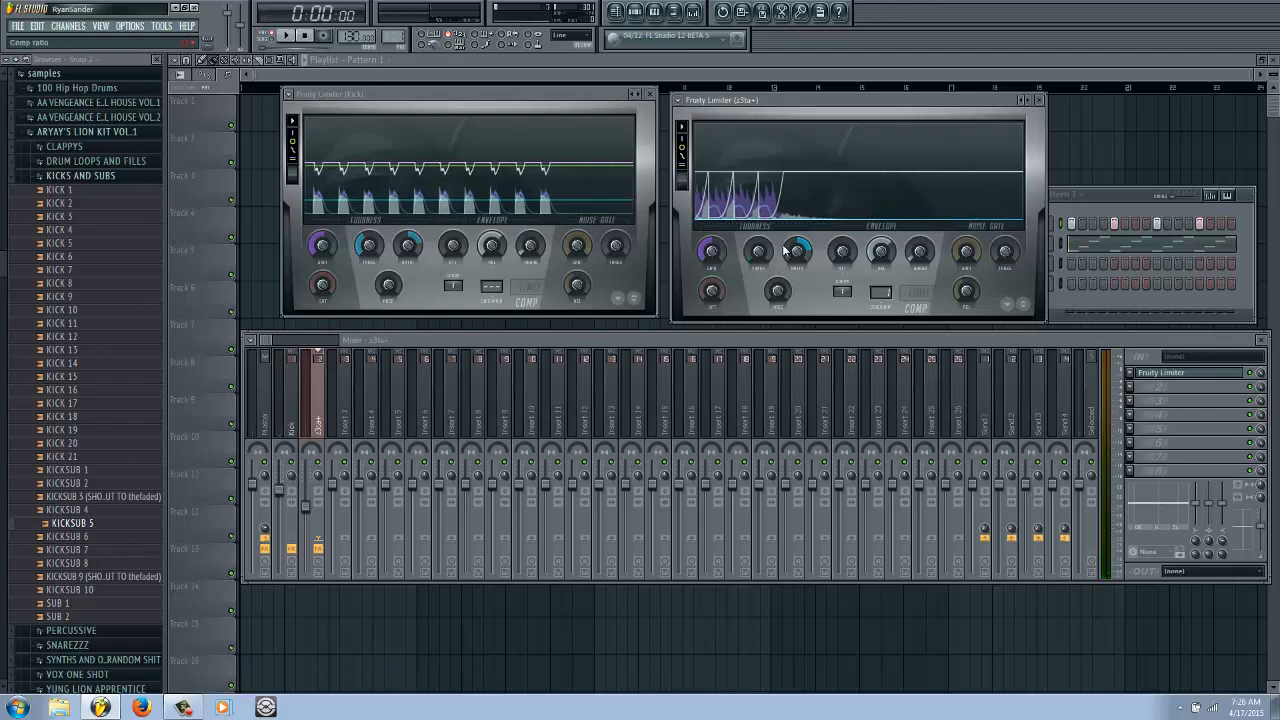
Raise the z3ta+ compressor's threshold and lower its ratio to the minimum, moving its window away from the Kick limiter
drag(800, 255, 766, 198)
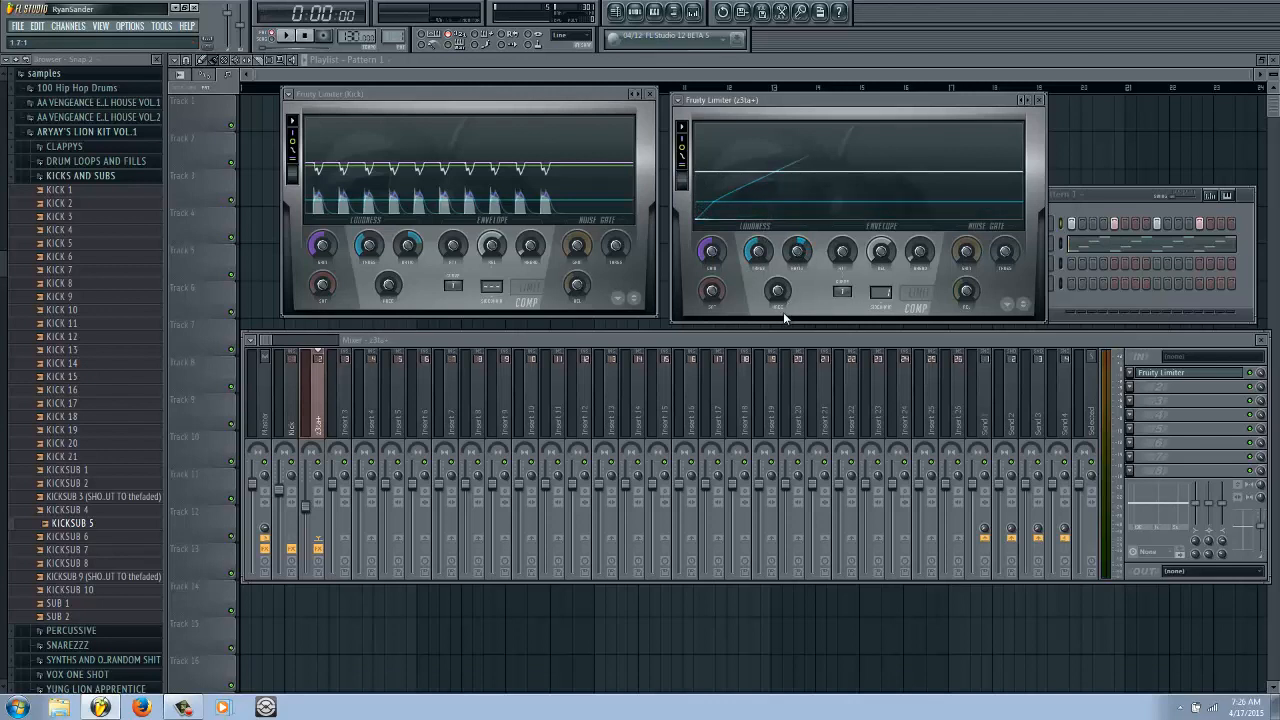
drag(800, 258, 795, 296)
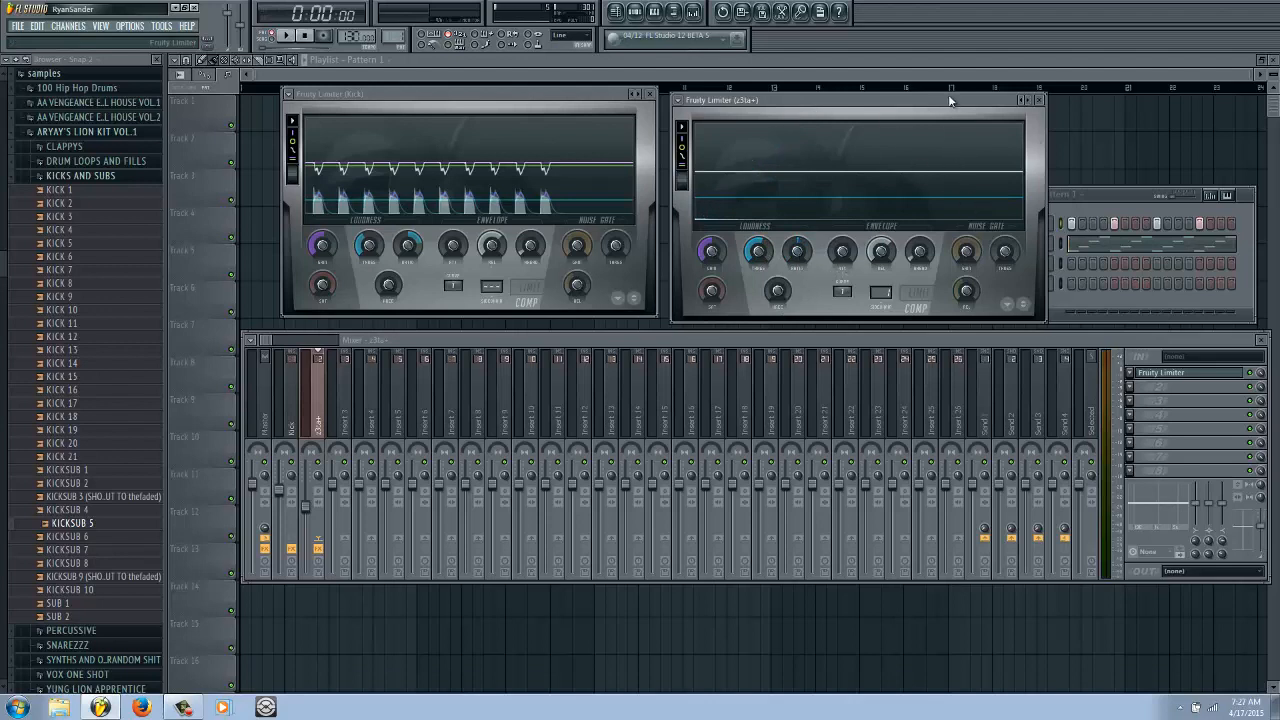
drag(948, 97, 950, 115)
drag(799, 132, 831, 136)
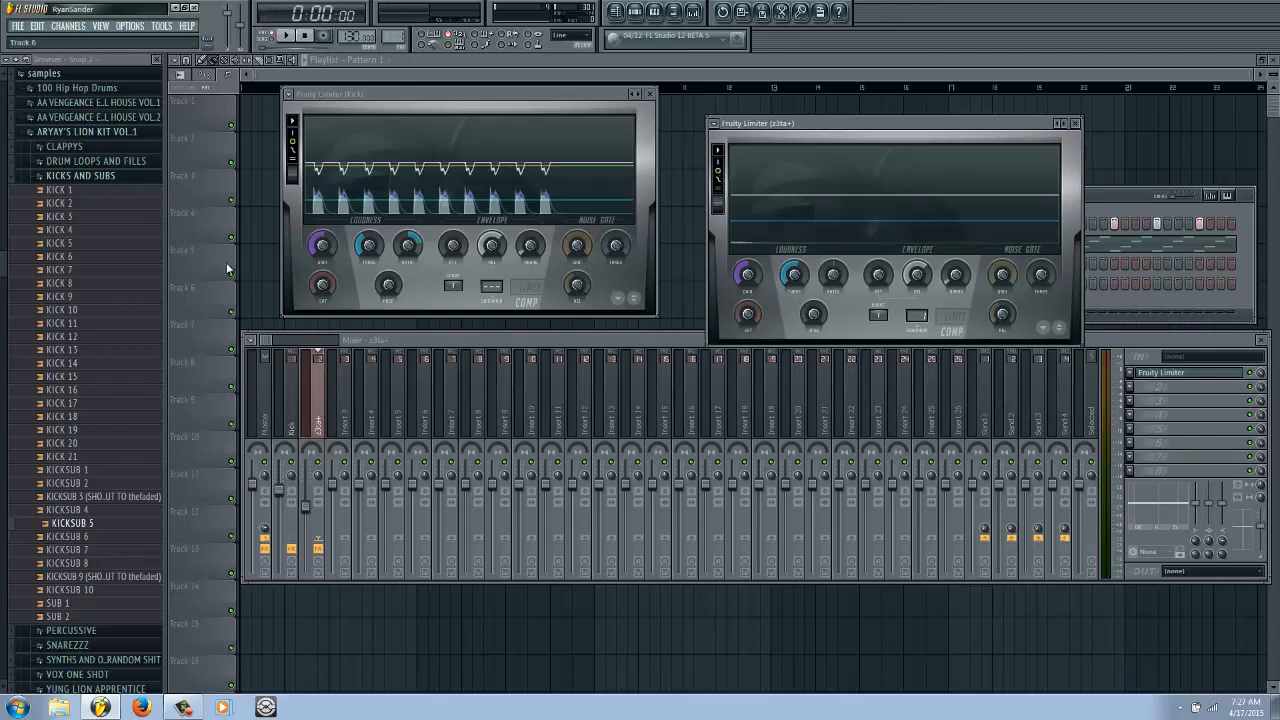
Pause the Kick limiter's graph and toggle its level markers and curves off and on to examine each display layer
click(407, 155)
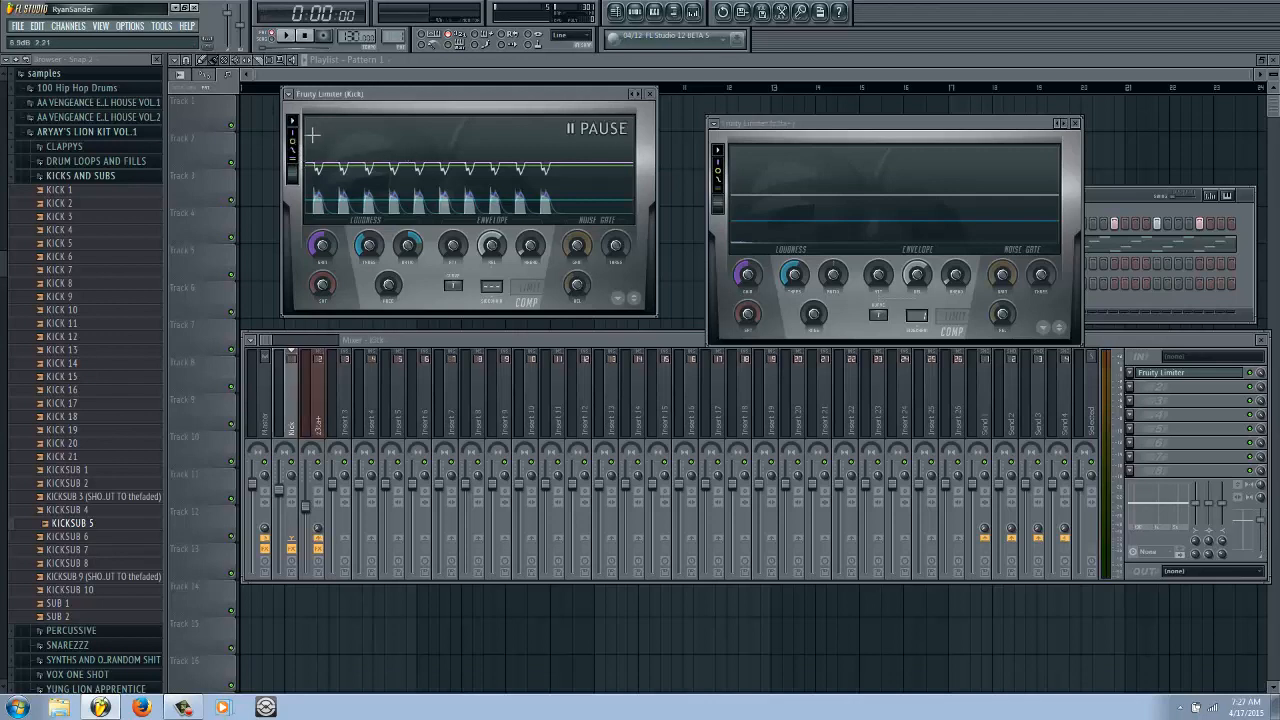
click(294, 162)
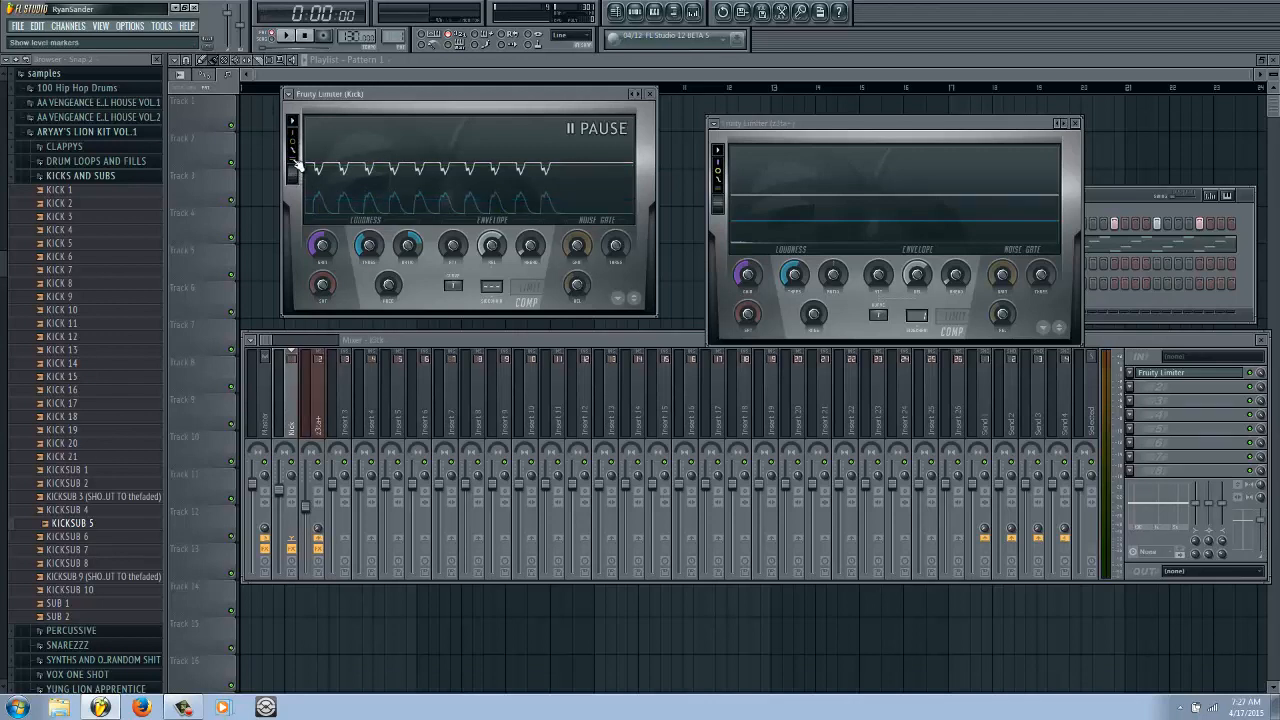
click(295, 160)
click(293, 151)
click(293, 142)
click(293, 142)
click(293, 133)
click(293, 142)
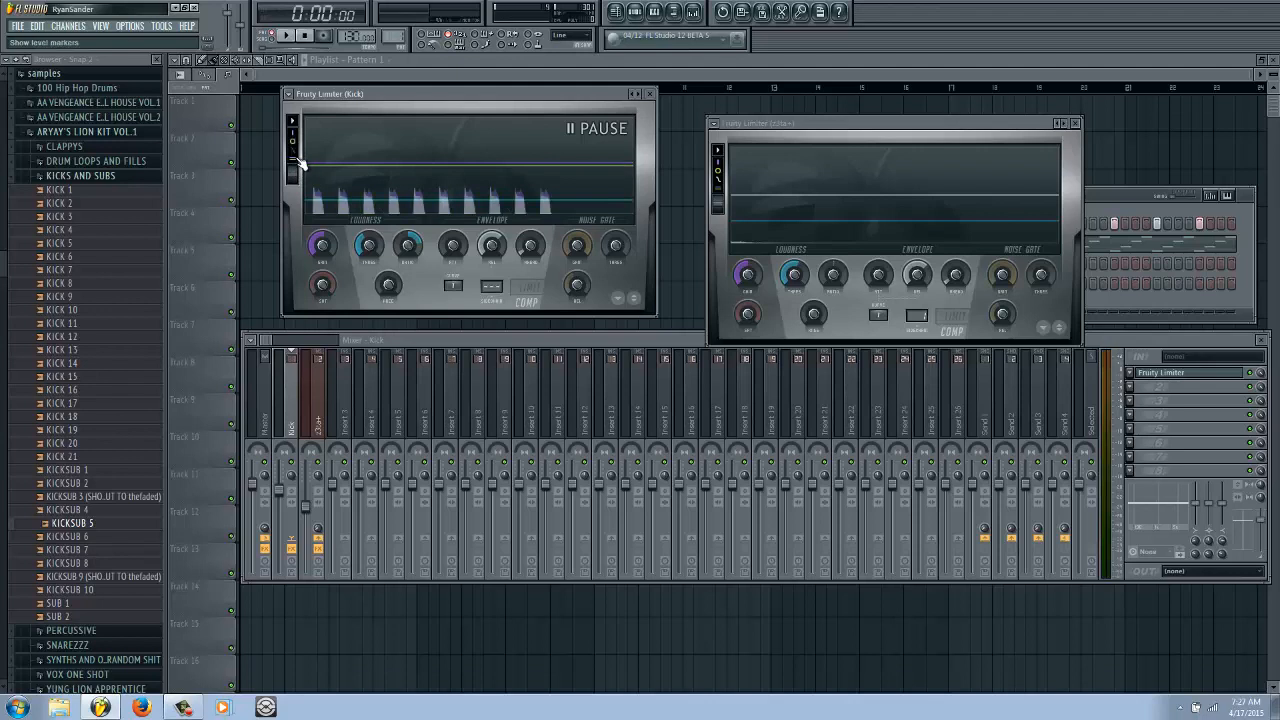
click(297, 159)
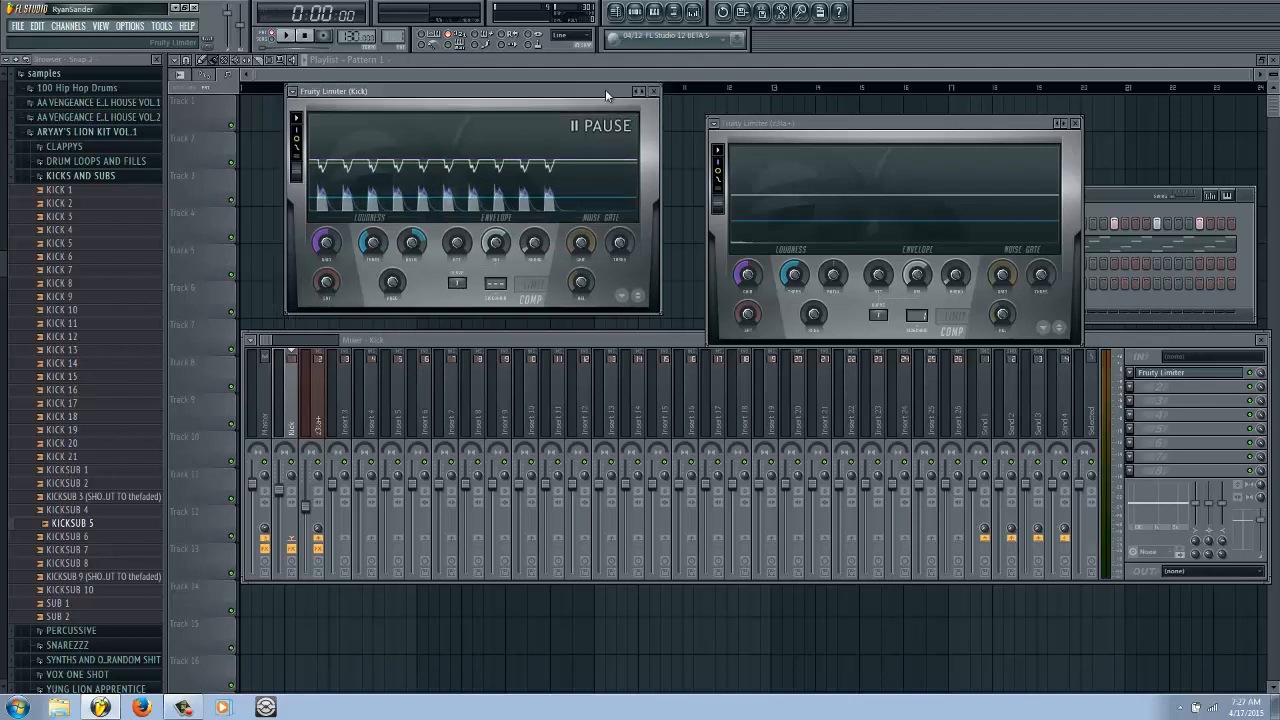
Line up the two limiter windows side by side above the mixer and bring the Pattern 1 window to the front
drag(605, 89, 632, 82)
drag(870, 128, 829, 86)
click(1126, 193)
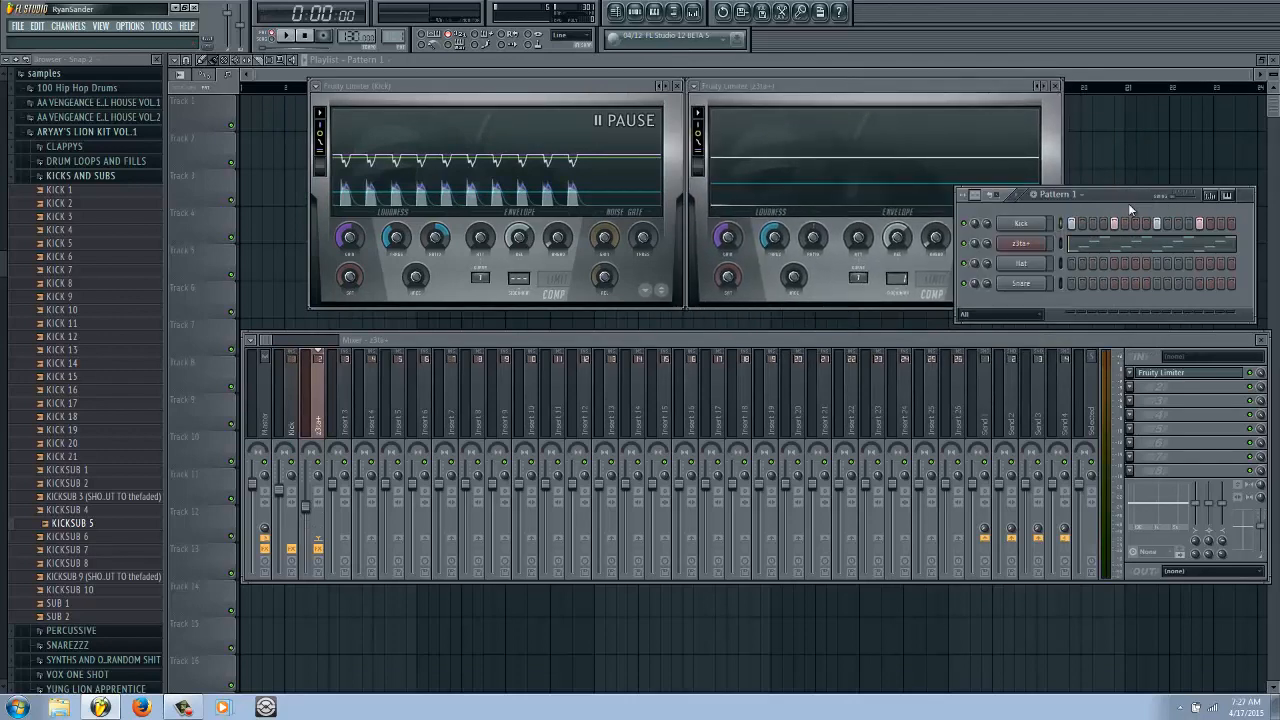
Examine how the mixer tracks route to the Master by selecting the Kick track, Insert 11 and the Kick track again
click(294, 427)
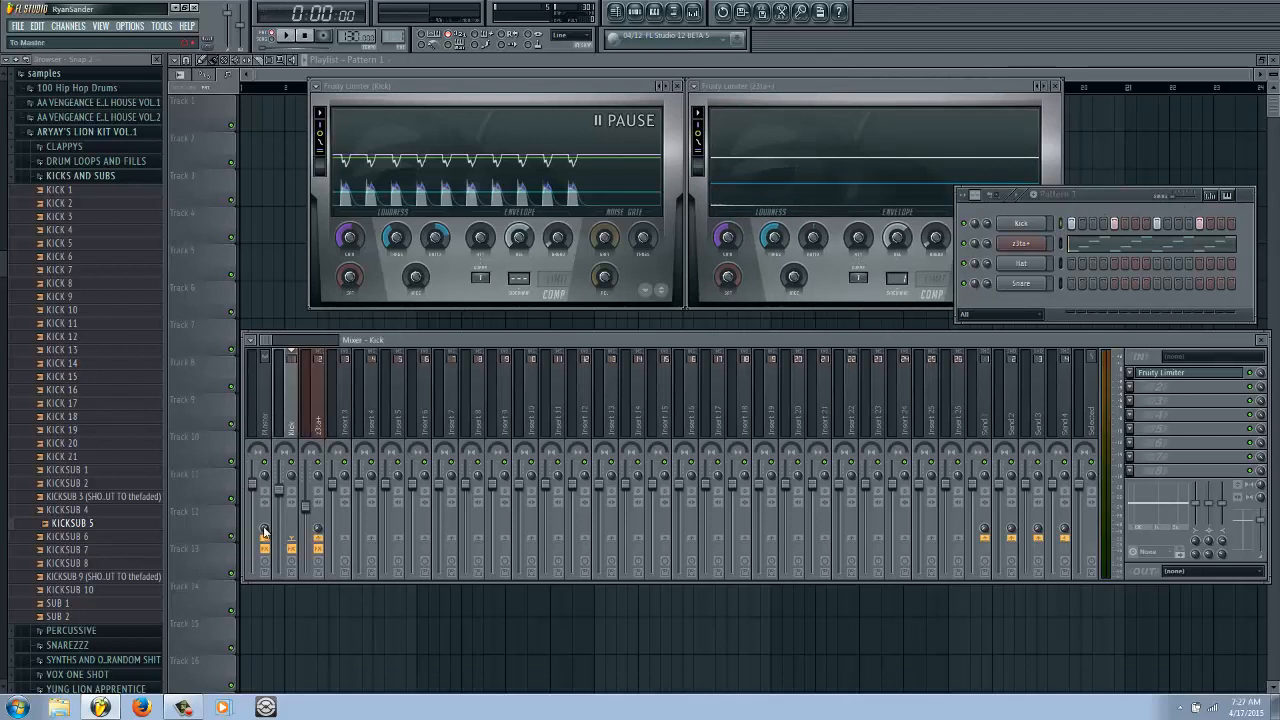
drag(374, 426, 545, 428)
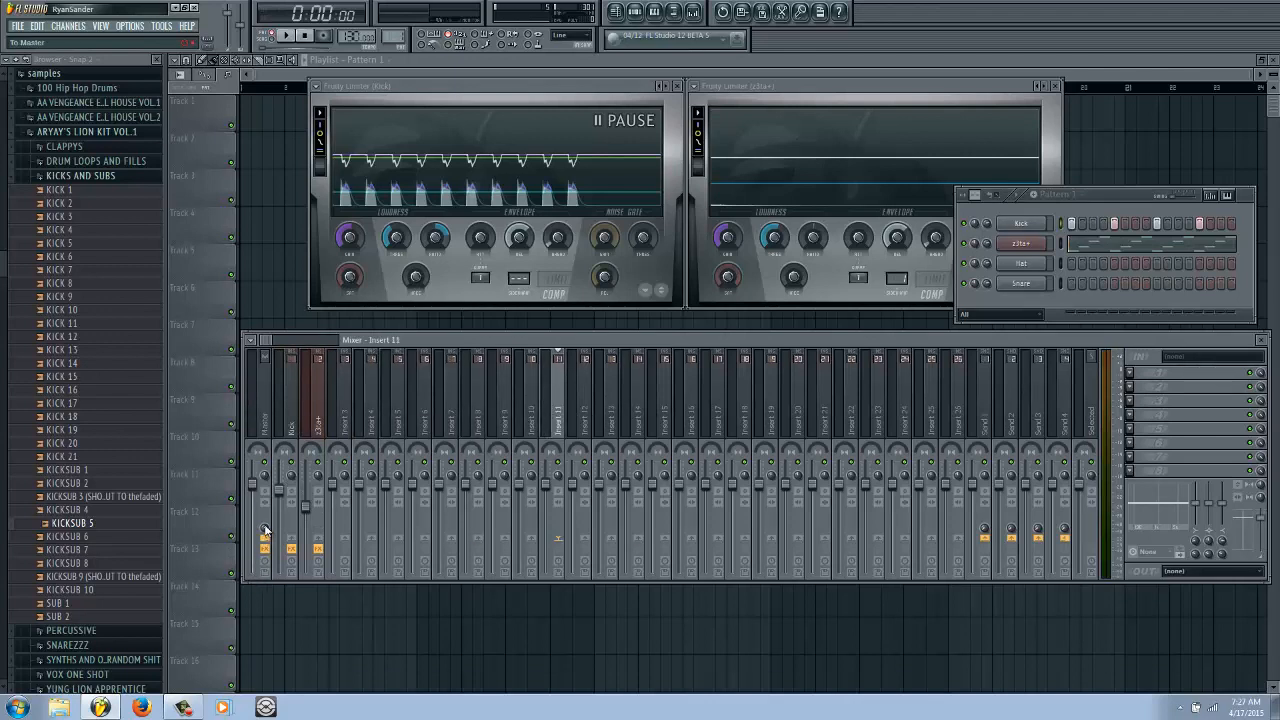
click(291, 425)
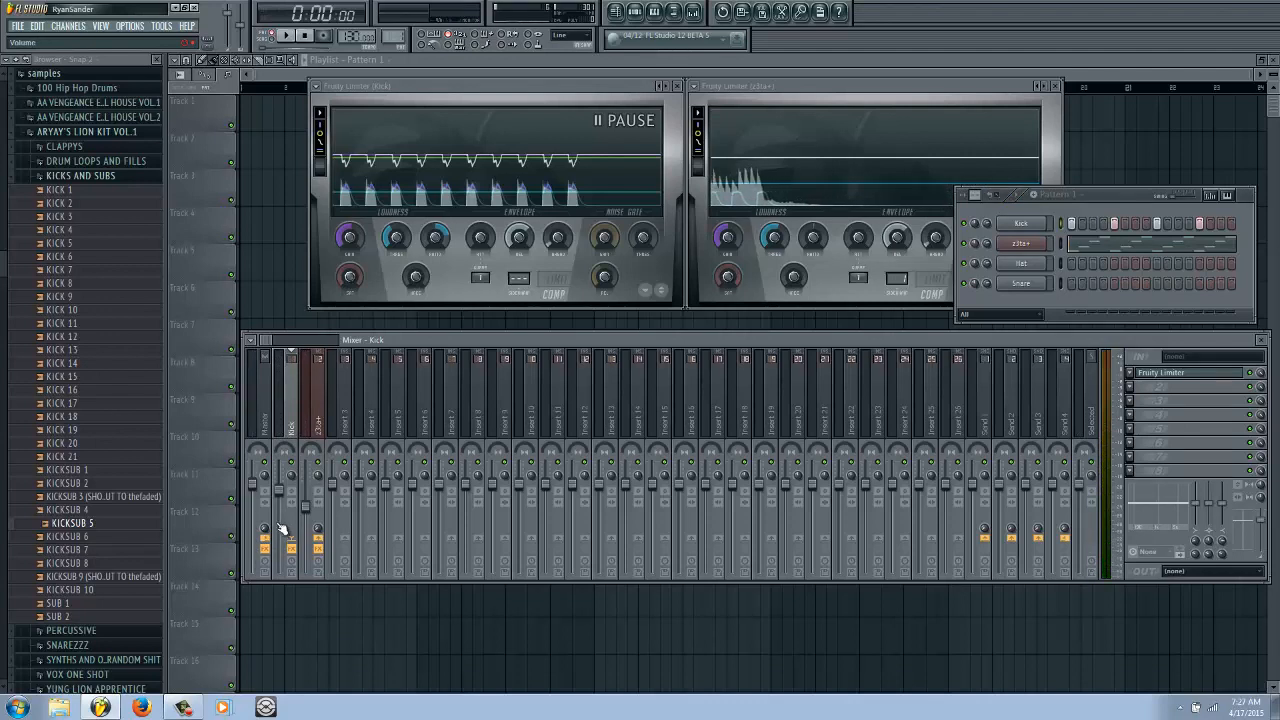
Pull the Kick track's fader all the way down, select the Master track and play the pattern briefly
drag(278, 489, 296, 702)
click(246, 449)
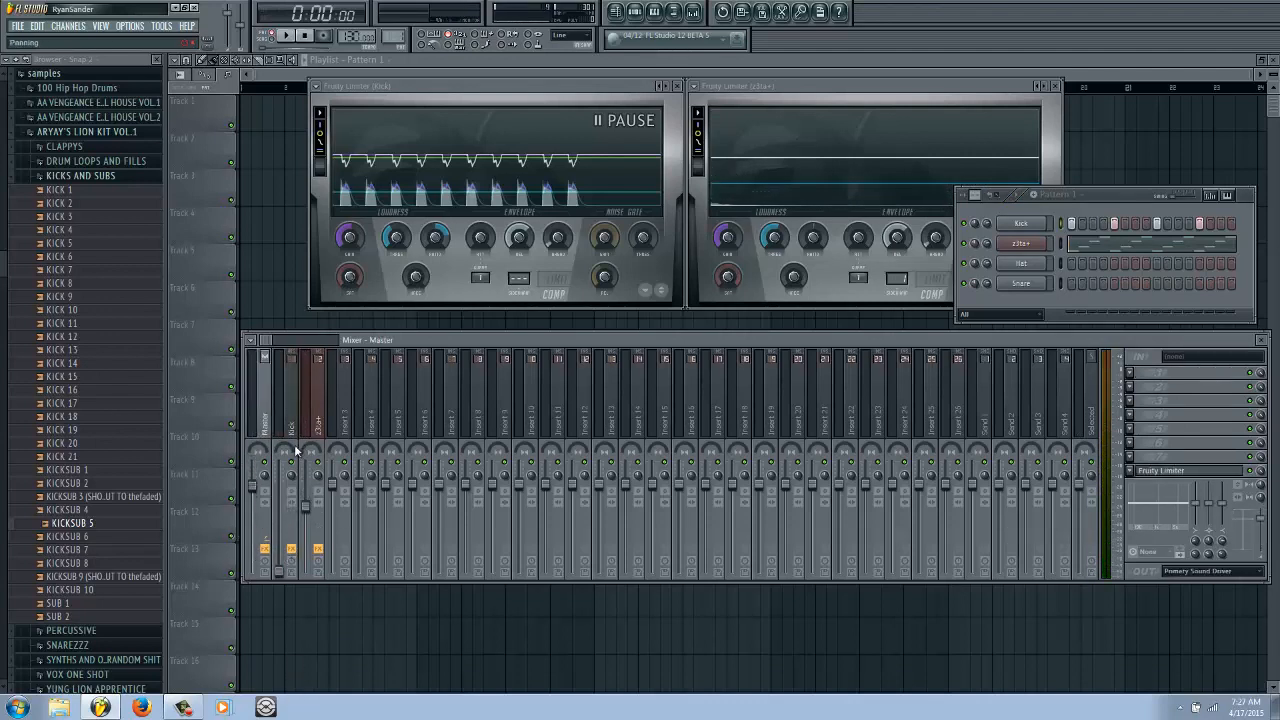
key(space)
key(space)
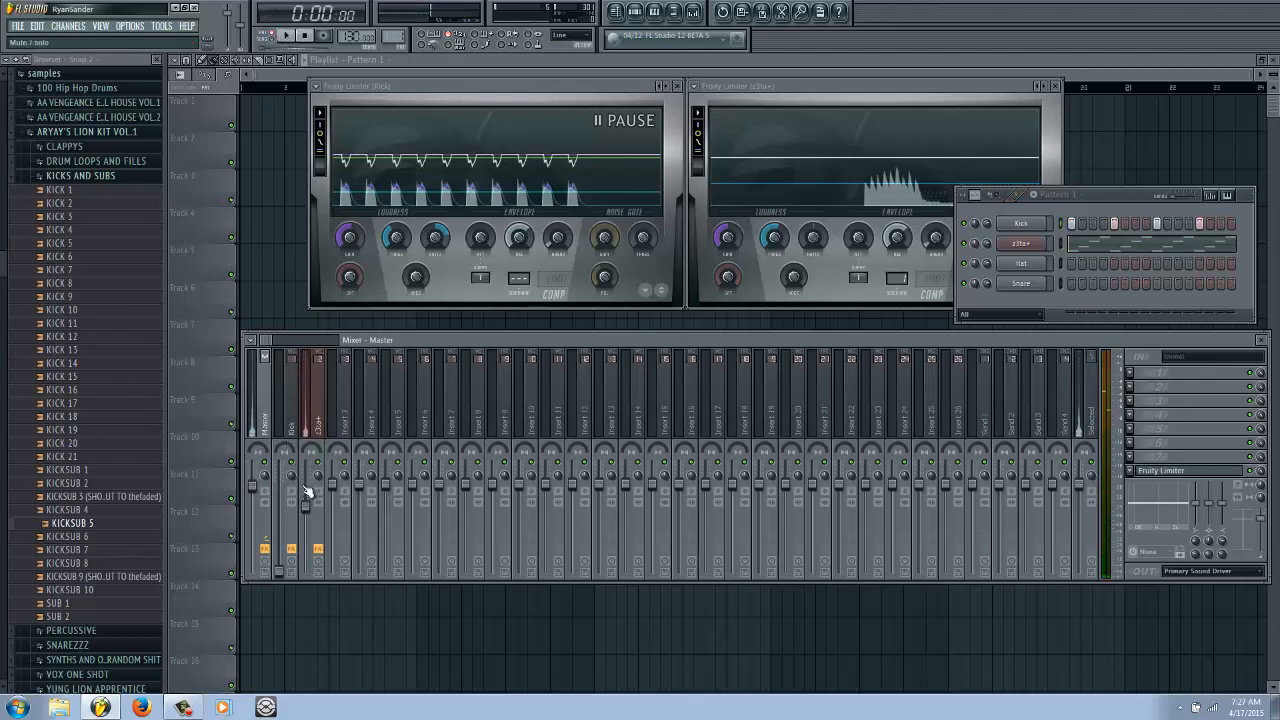
Bring the Kick track's fader back up and raise the z3ta+ track's fader
click(292, 535)
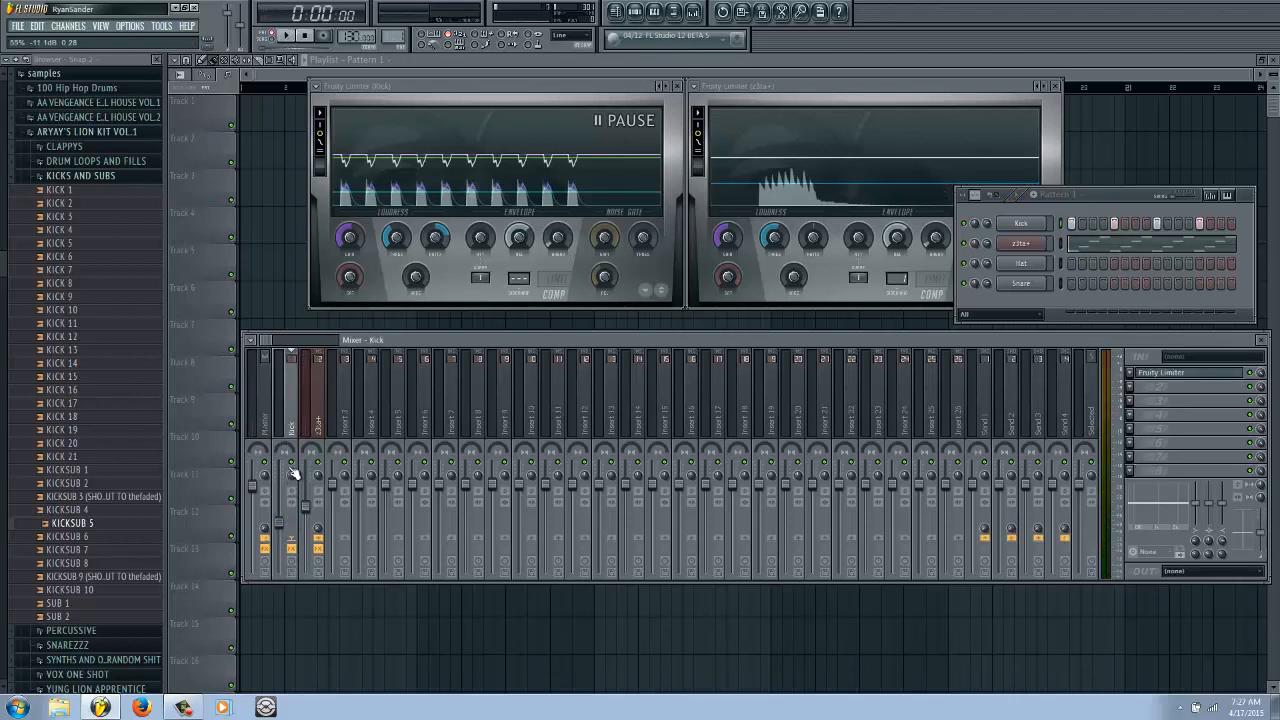
drag(306, 510, 297, 471)
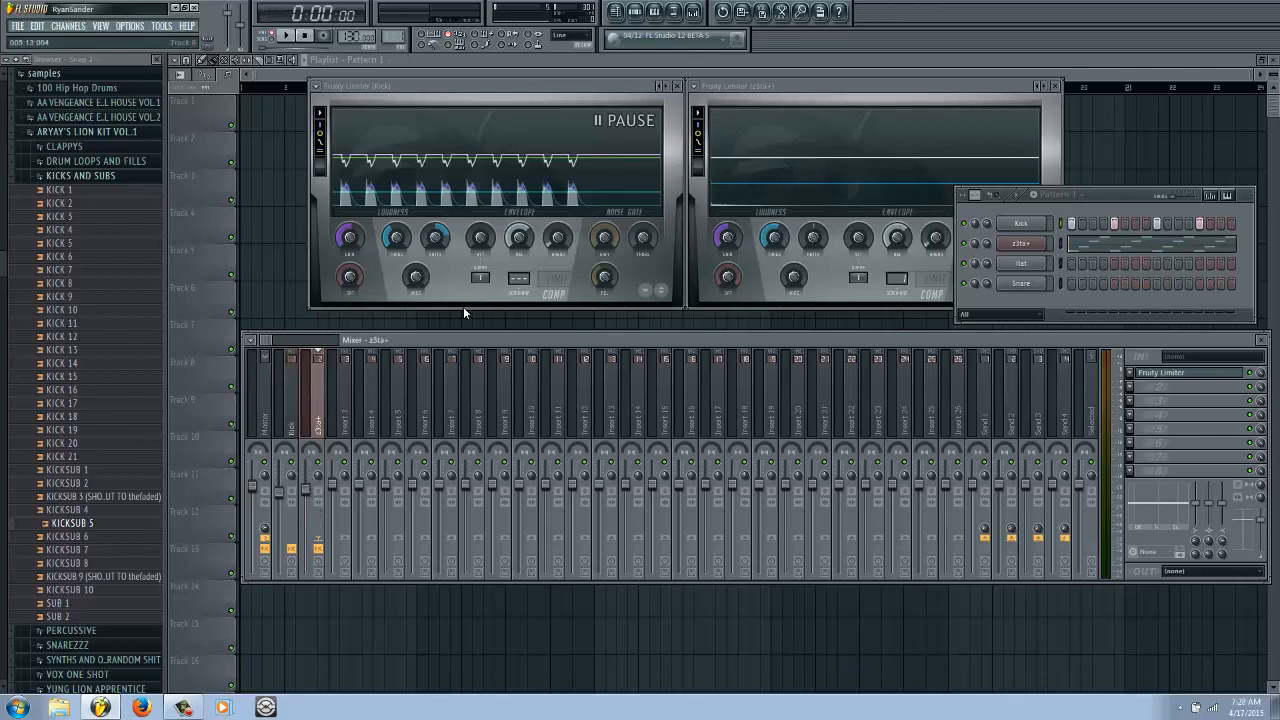